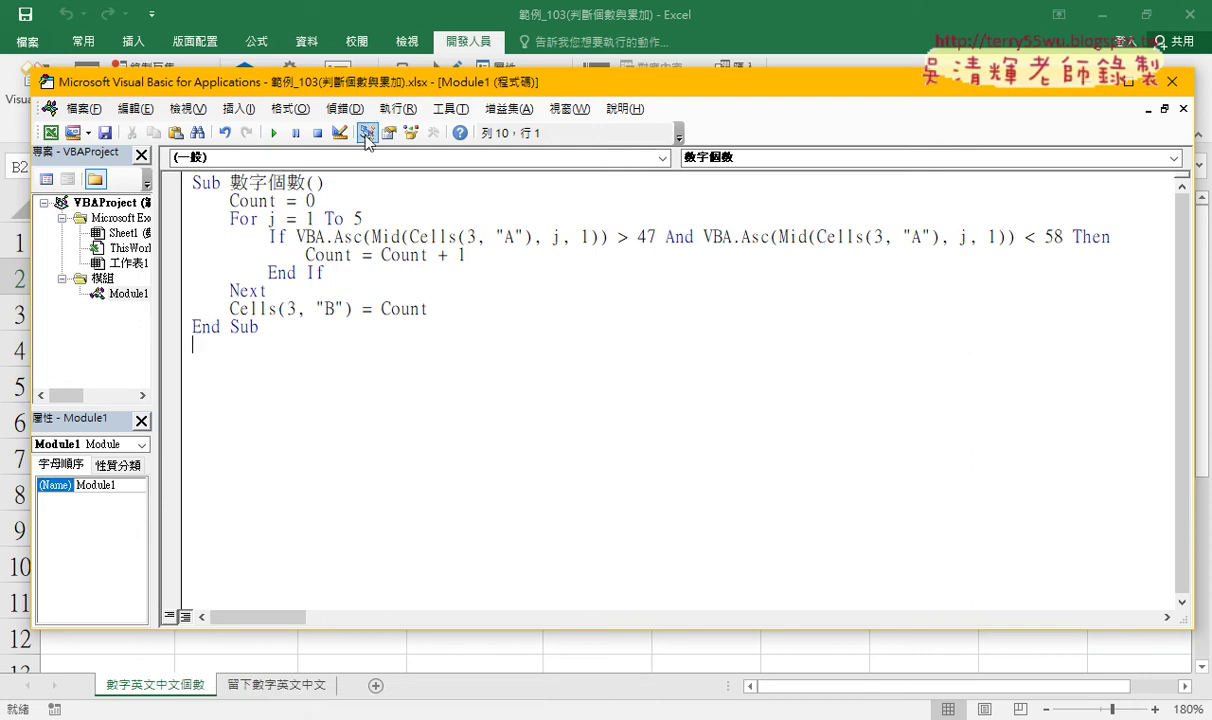
Step: Check the code font size choices in the editor Options, leaving size 14 unchanged
{"action": "left_click", "coordinate": [450, 108]}
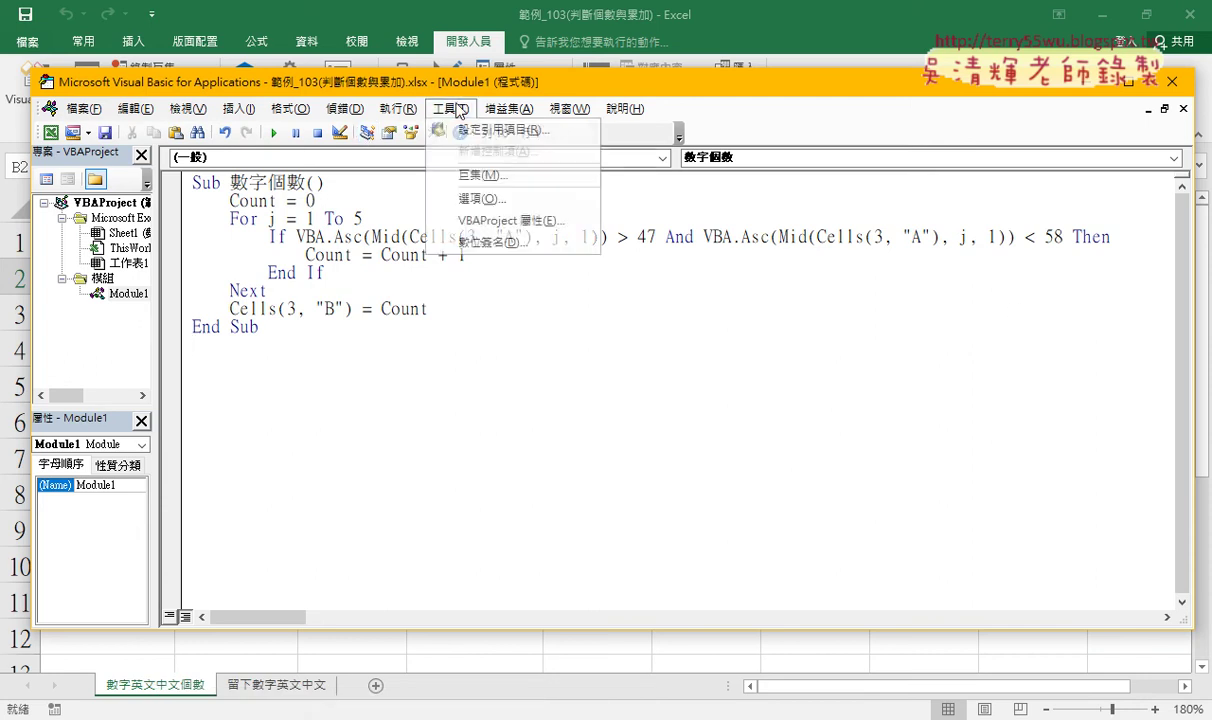
{"action": "left_click", "coordinate": [491, 199]}
{"action": "left_click", "coordinate": [501, 184]}
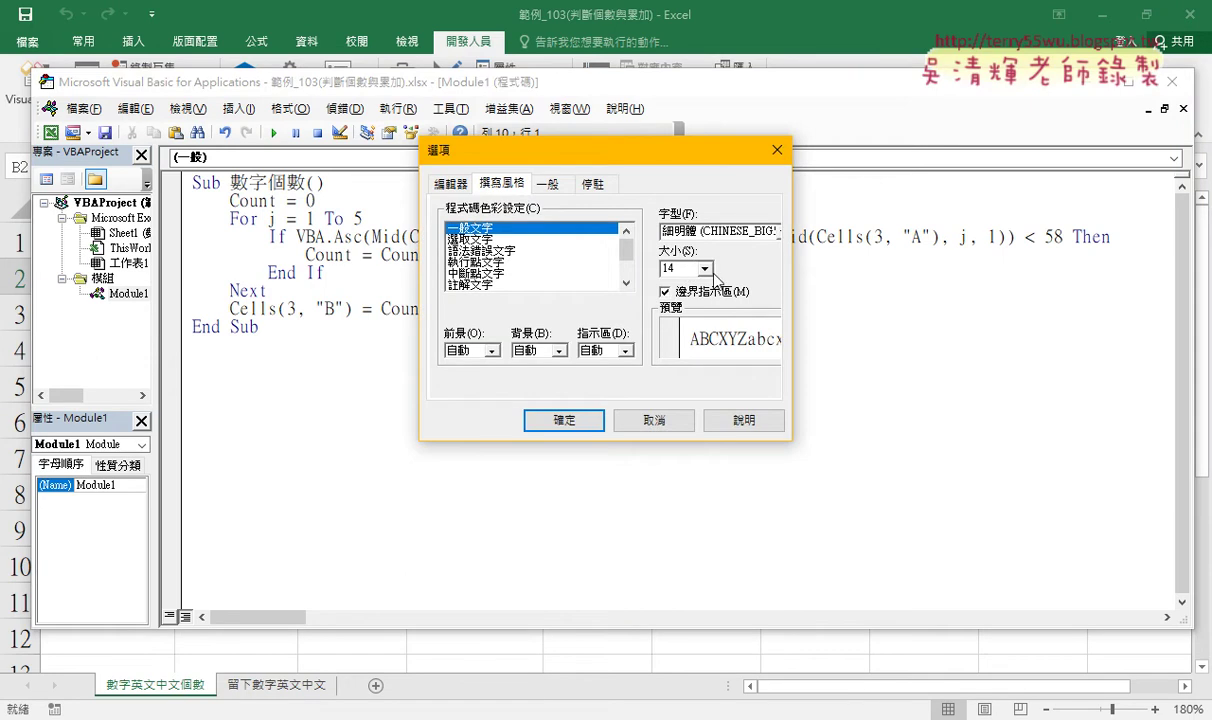
{"action": "left_click", "coordinate": [704, 268]}
{"action": "left_click", "coordinate": [707, 289]}
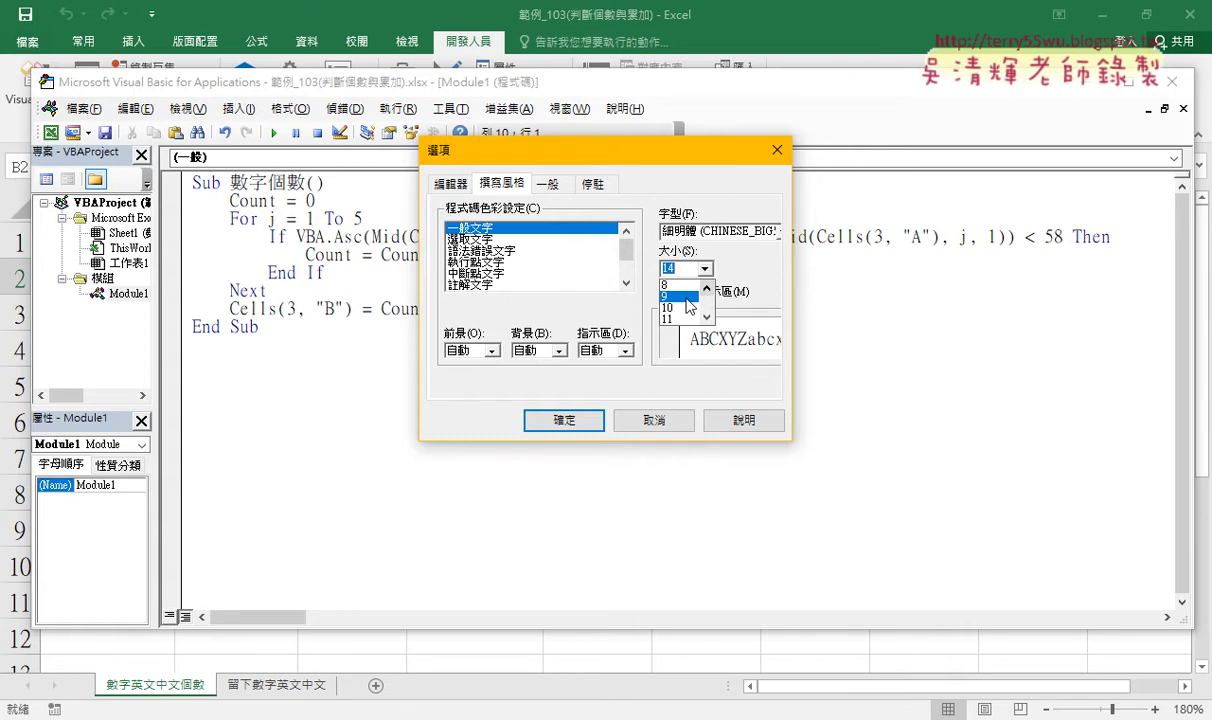
{"action": "left_click", "coordinate": [708, 265]}
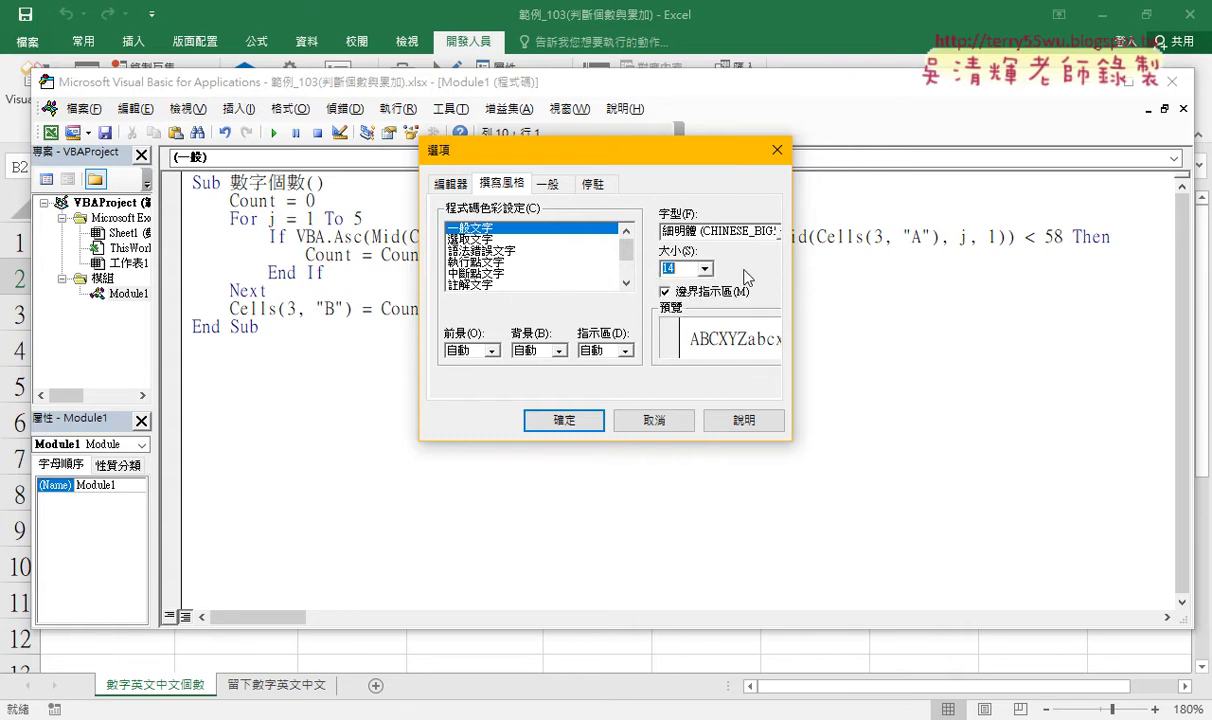
{"action": "left_click", "coordinate": [655, 420]}
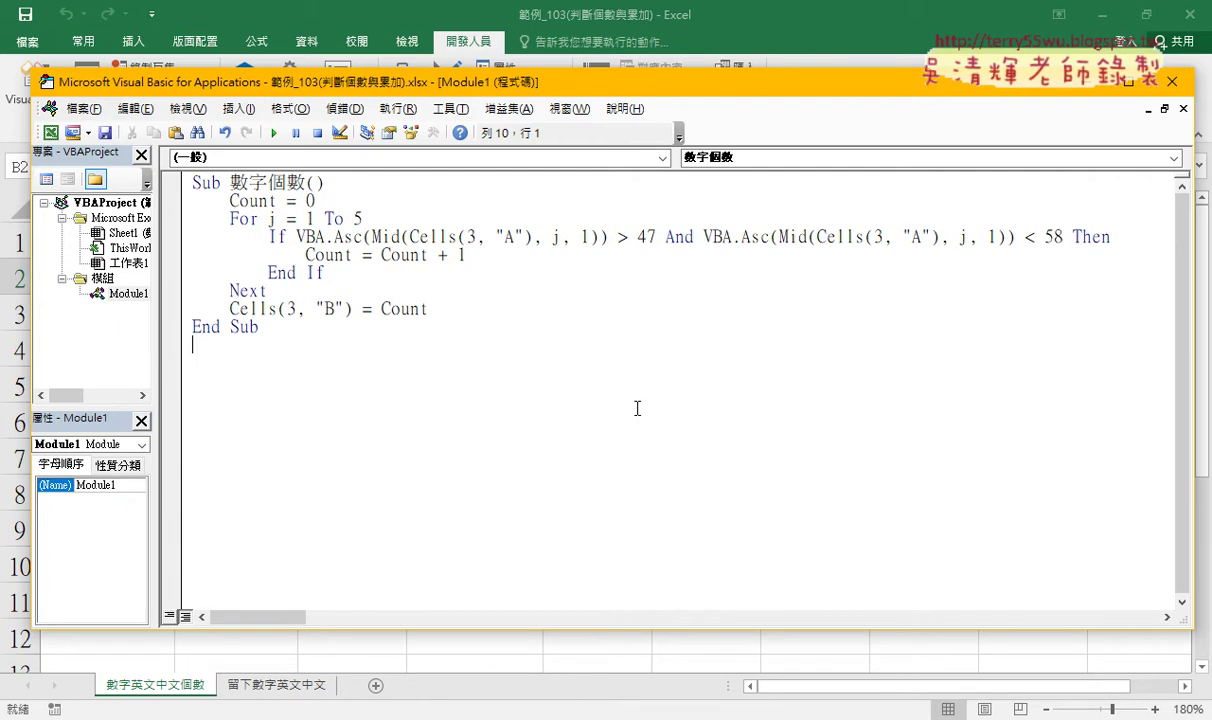
Step: In the Immediate window, change the LCase call to ? vba.Asc("E") and evaluate it, getting 69
{"action": "left_click", "coordinate": [188, 108]}
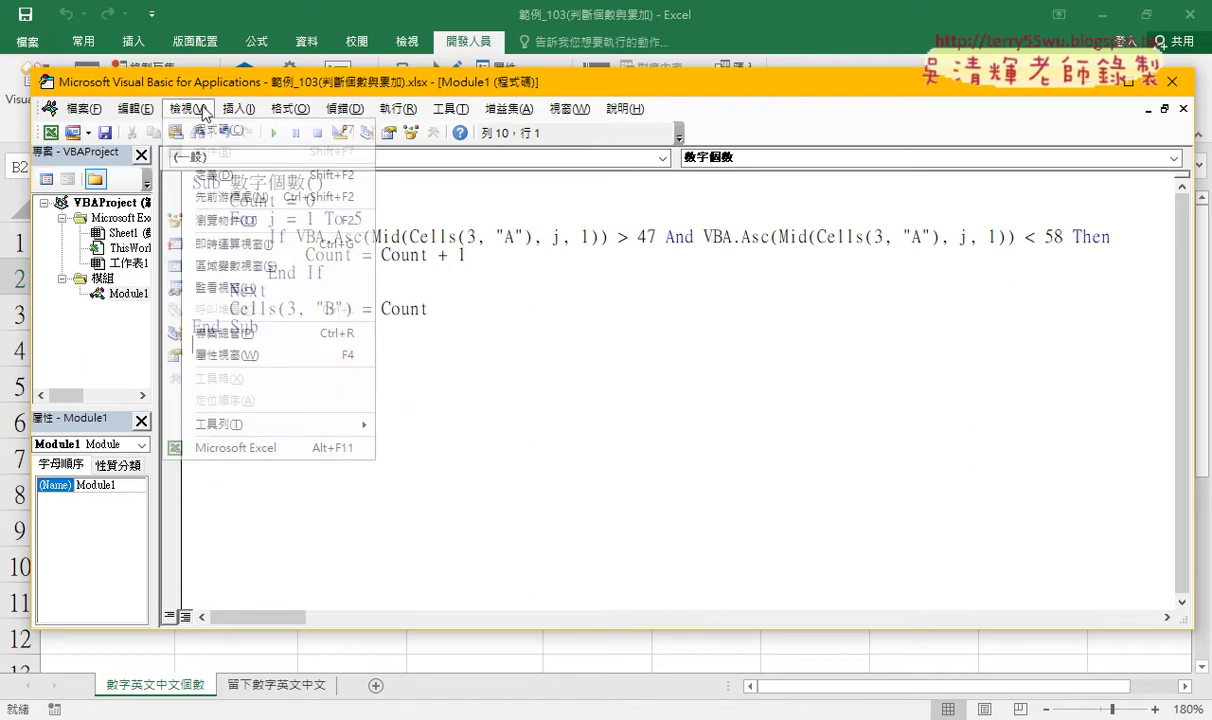
{"action": "left_click", "coordinate": [307, 246]}
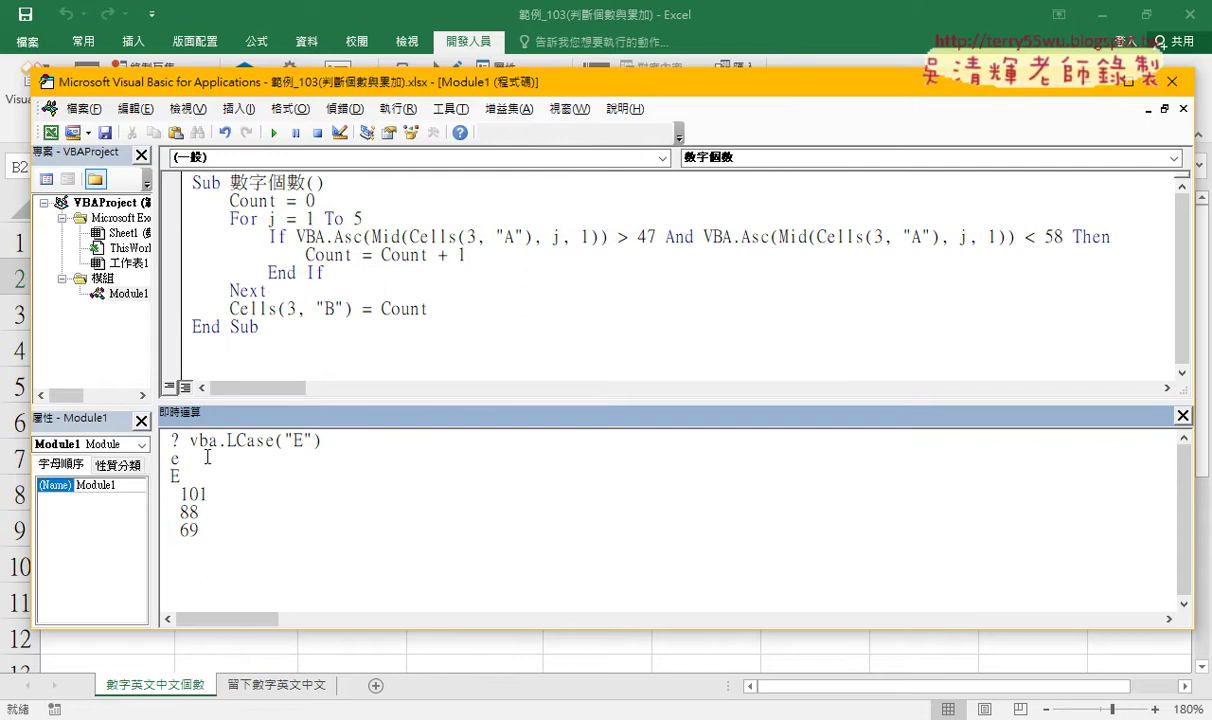
{"action": "left_click_drag", "start_coordinate": [186, 441], "coordinate": [164, 441]}
{"action": "left_click", "coordinate": [193, 442]}
{"action": "left_click_drag", "start_coordinate": [193, 442], "coordinate": [428, 437]}
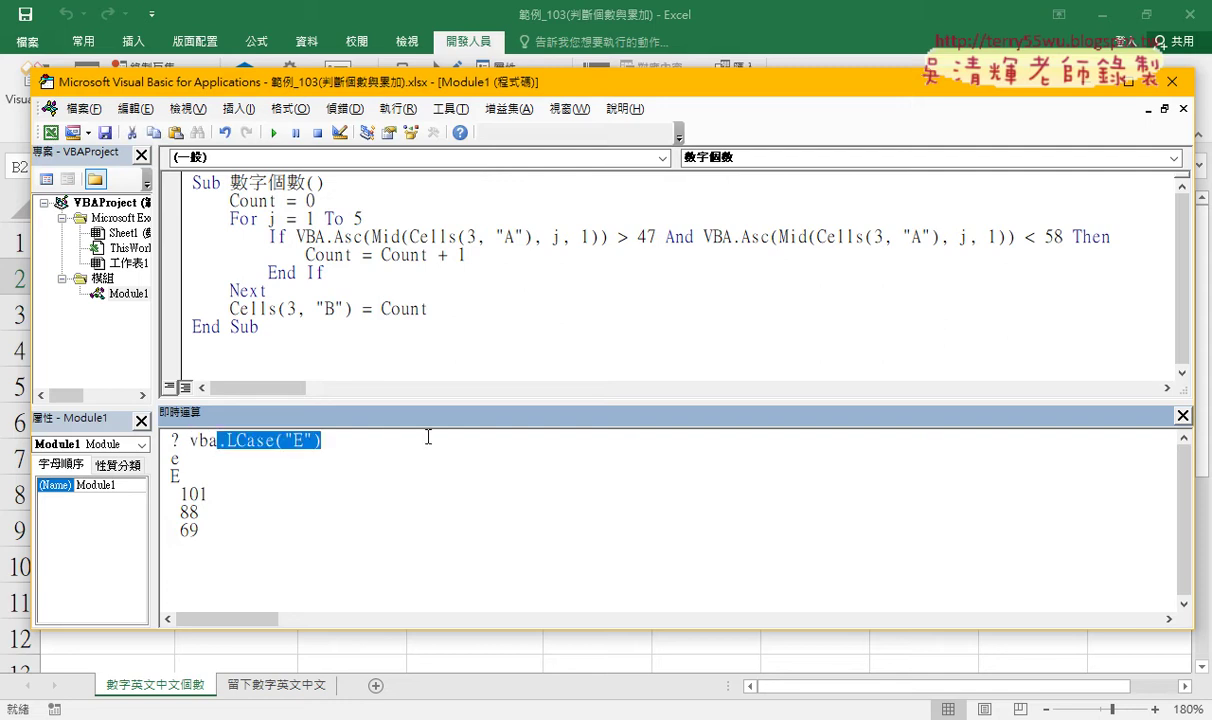
{"action": "key", "text": "Delete"}
{"action": "type", "text": "."}
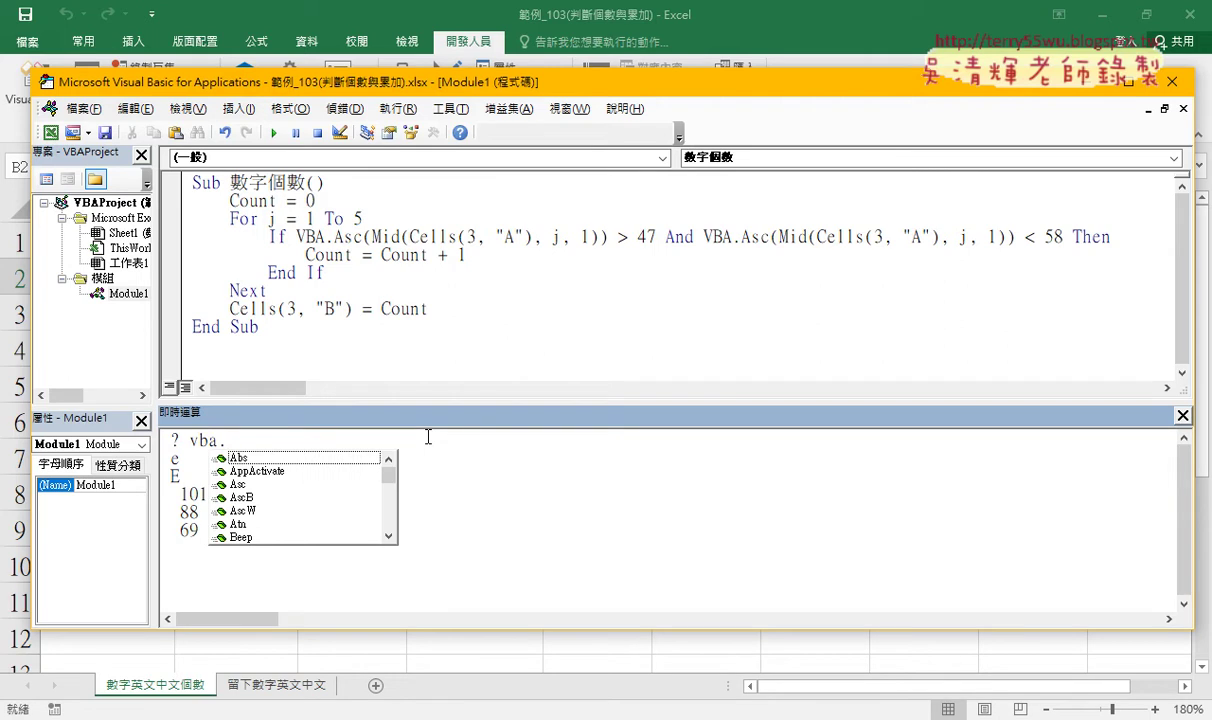
{"action": "key", "text": "Down"}
{"action": "key", "text": "Down"}
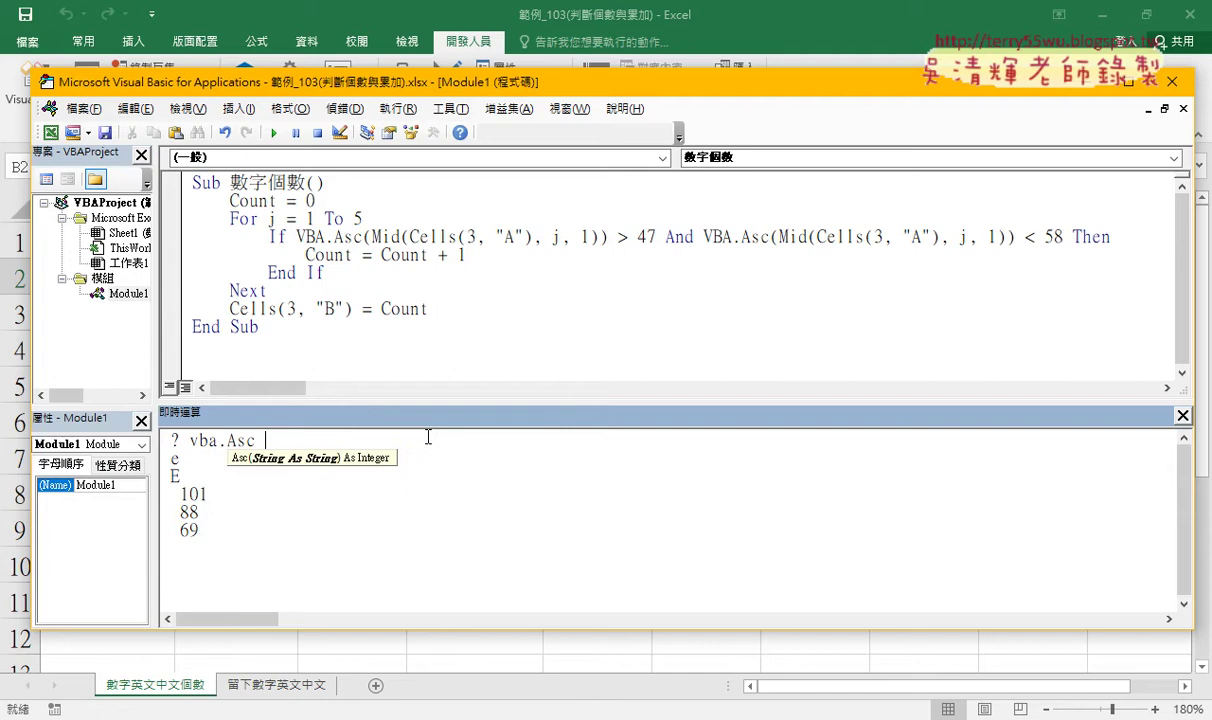
{"action": "key", "text": "BackSpace"}
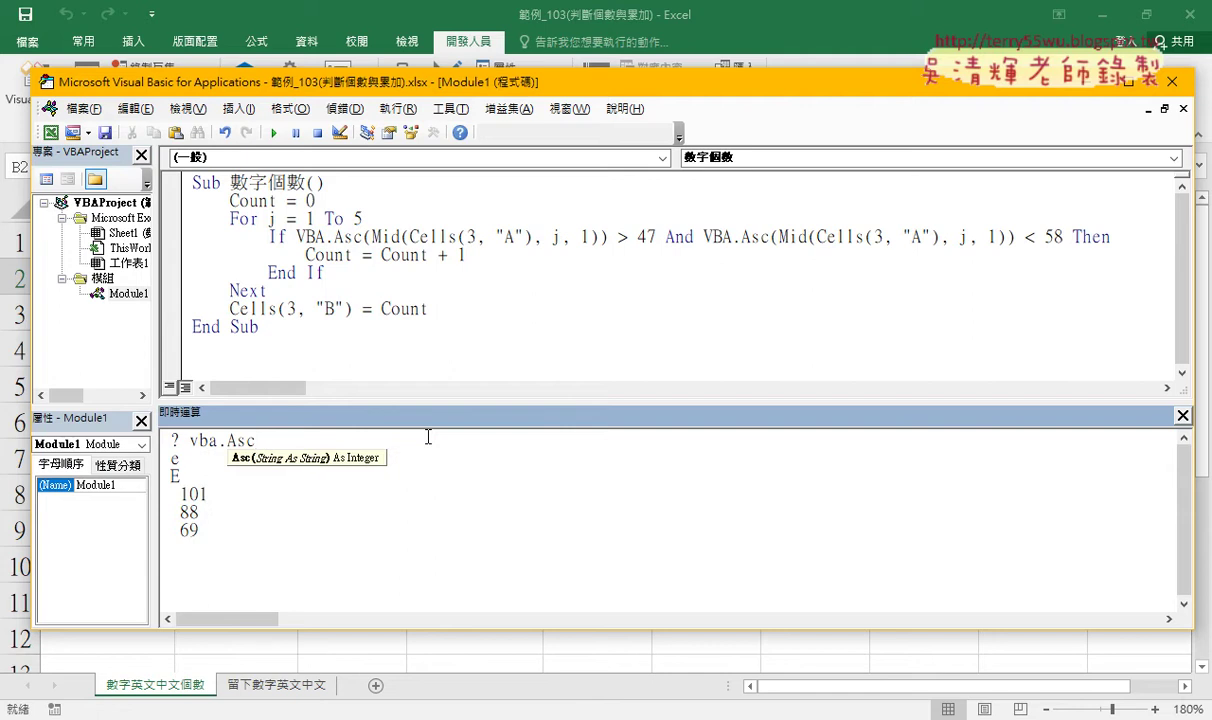
{"action": "type", "text": "("}
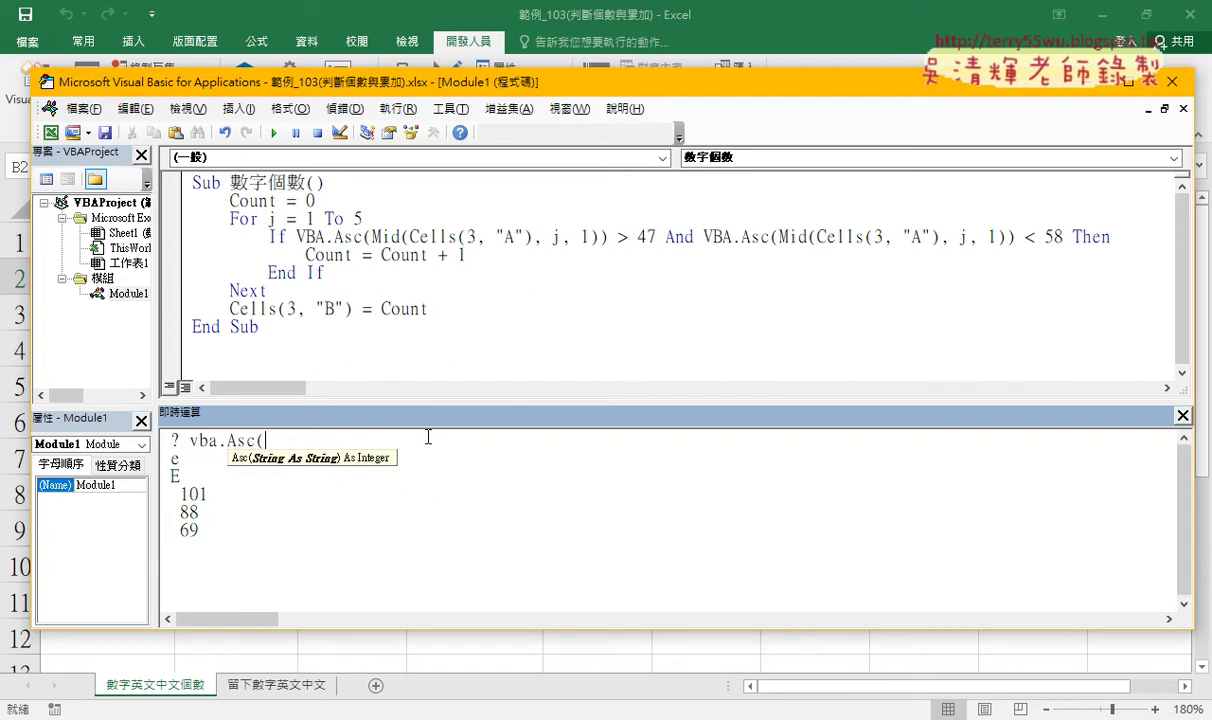
{"action": "type", "text": "\""}
{"action": "type", "text": "E\")"}
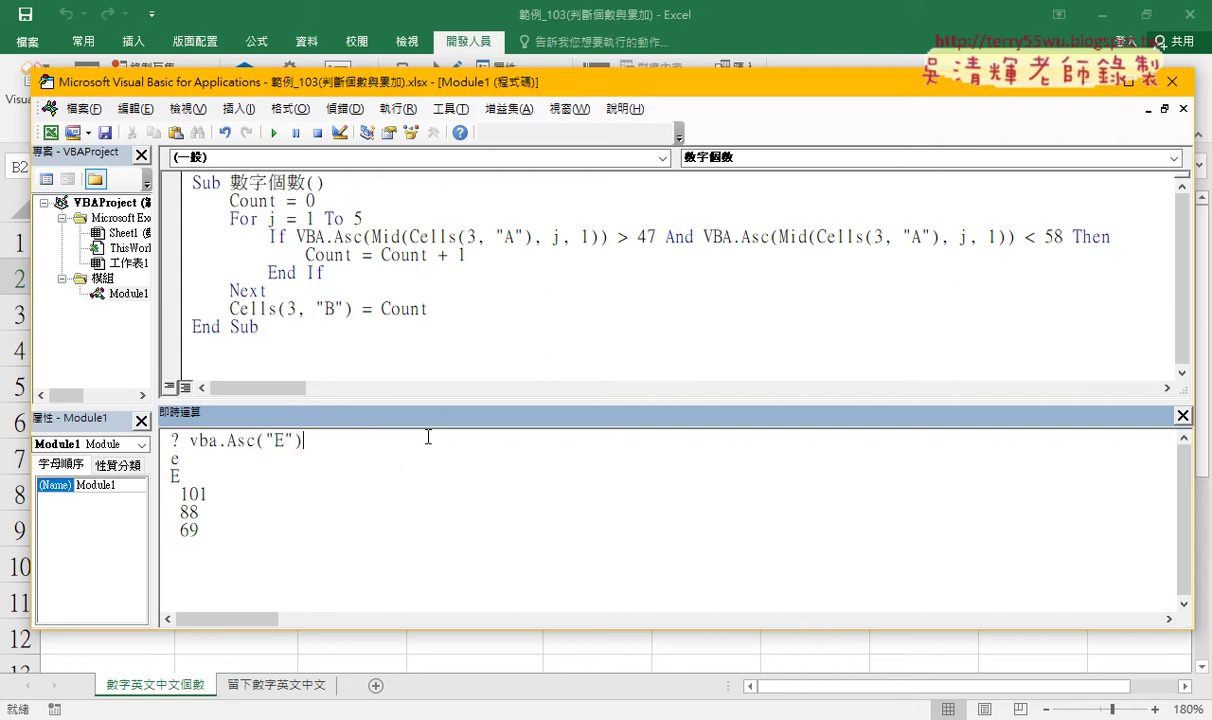
{"action": "key", "text": "Return"}
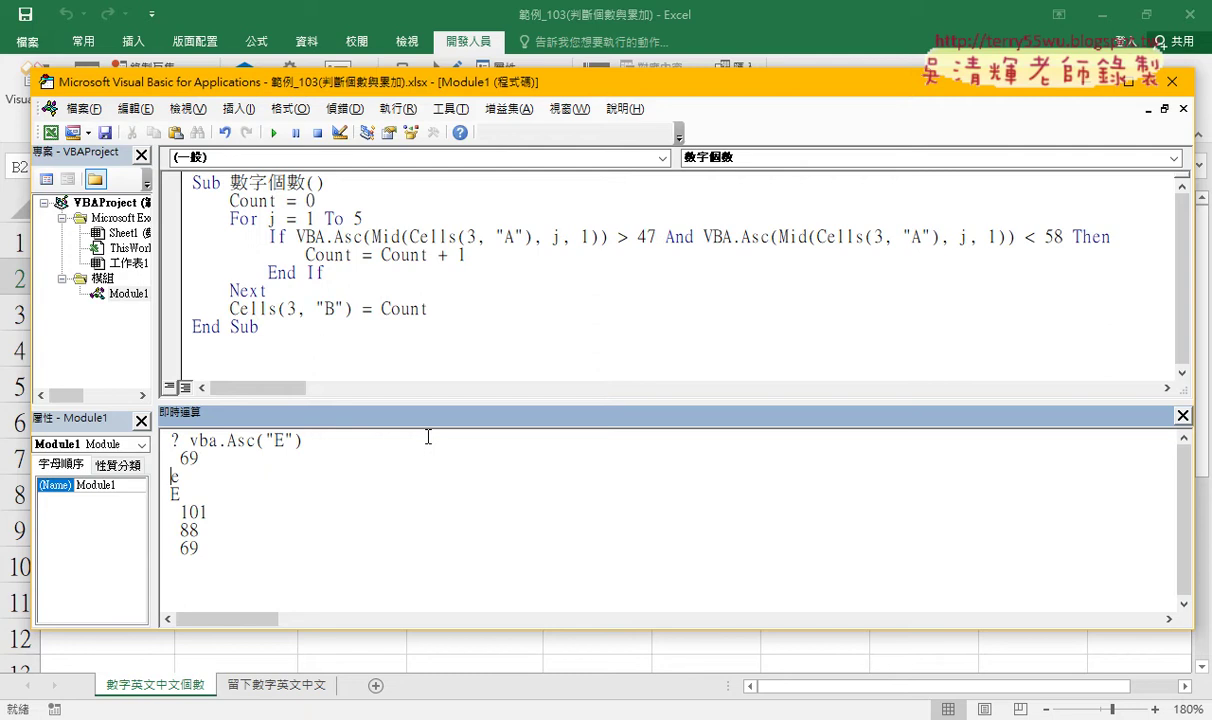
Step: Open the help reference page for the Asc function with F1
{"action": "key", "text": "Up"}
{"action": "key", "text": "Up"}
{"action": "key", "text": "Right"}
{"action": "key", "text": "Right"}
{"action": "key", "text": "Right"}
{"action": "key", "text": "Right"}
{"action": "key", "text": "Right"}
{"action": "key", "text": "Right"}
{"action": "key", "text": "Right"}
{"action": "key", "text": "F1"}
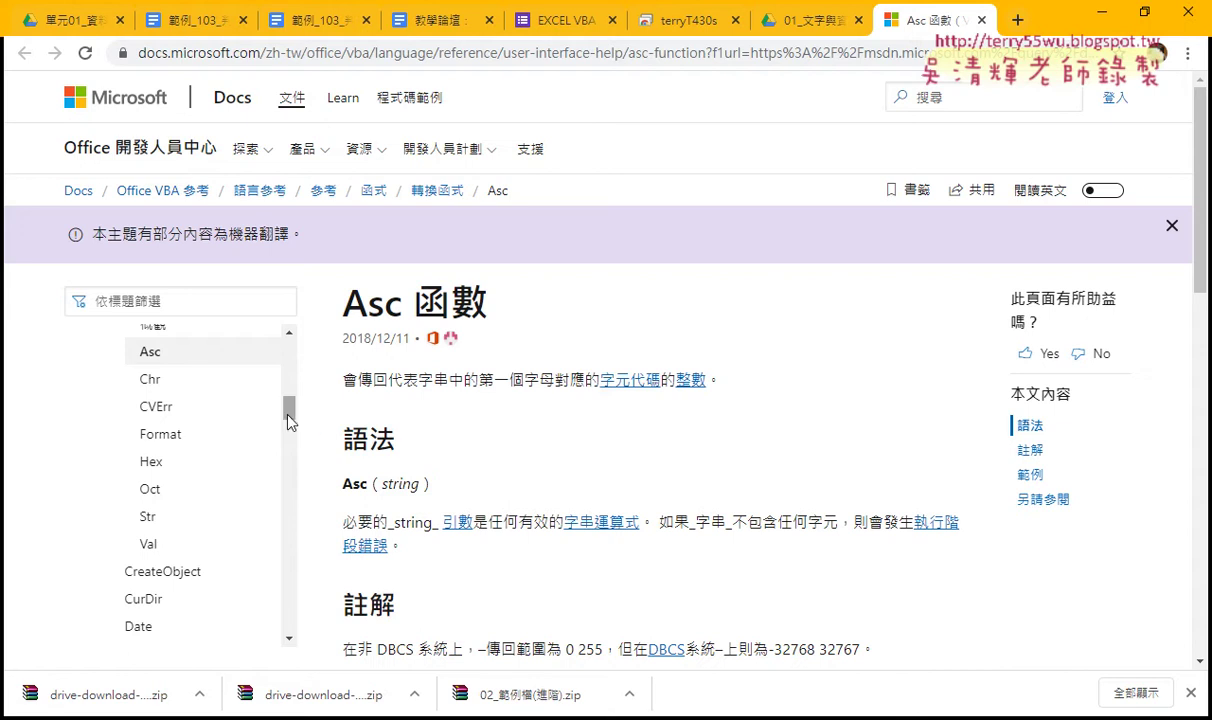
Step: Browse the Docs contents under Functions > Conversion functions and open the Chr function page
{"action": "scroll", "coordinate": [289, 405], "scroll_direction": "up", "scroll_amount": 1}
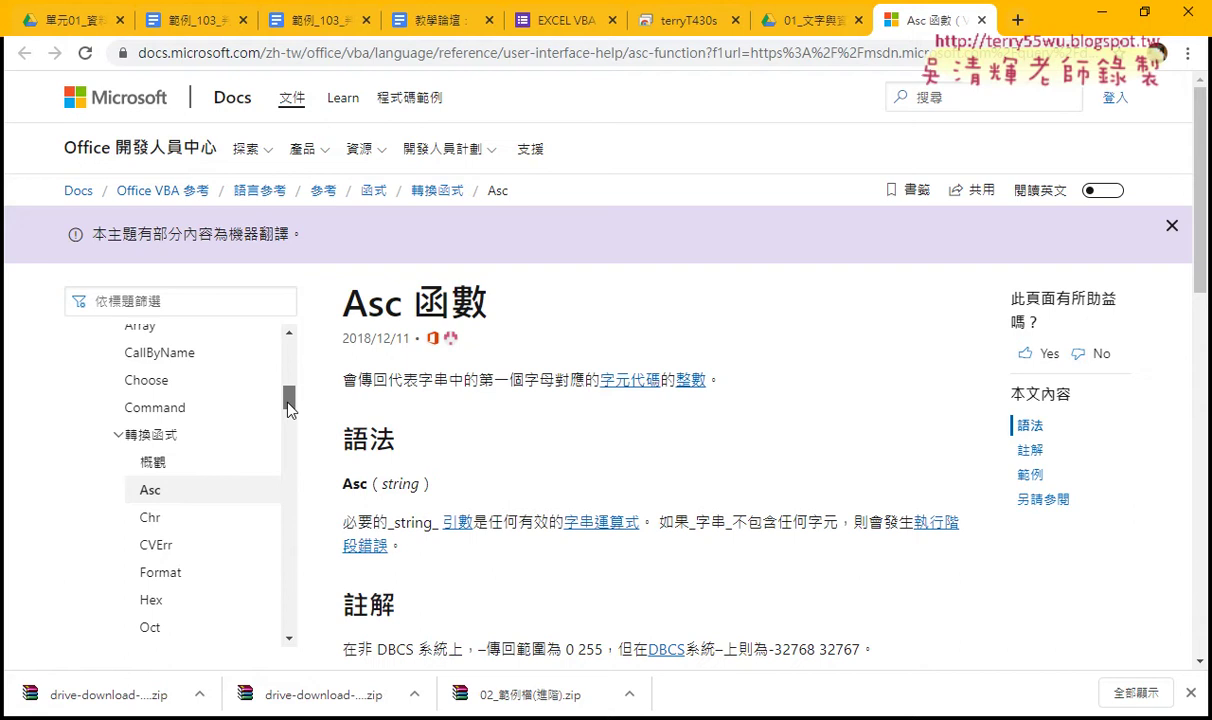
{"action": "left_click", "coordinate": [155, 438]}
{"action": "left_click", "coordinate": [155, 438]}
{"action": "scroll", "coordinate": [186, 478], "scroll_direction": "up", "scroll_amount": 1}
{"action": "scroll", "coordinate": [189, 476], "scroll_direction": "up", "scroll_amount": 1}
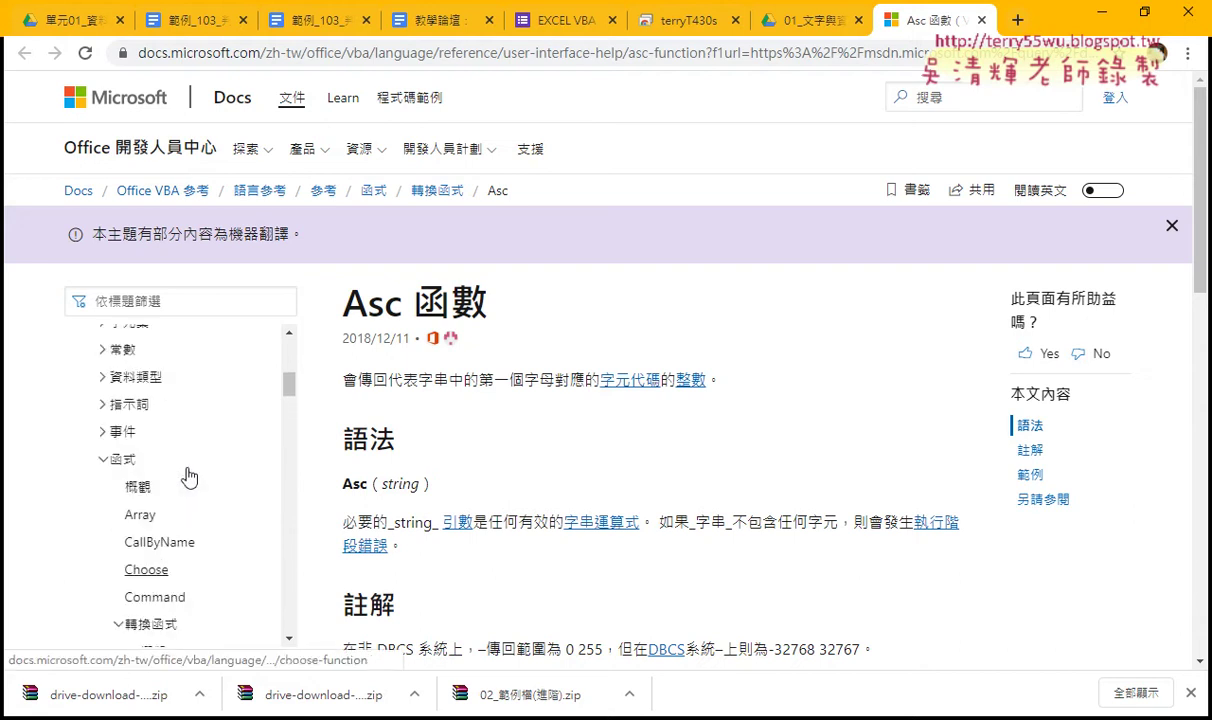
{"action": "left_click", "coordinate": [128, 462]}
{"action": "left_click", "coordinate": [128, 462]}
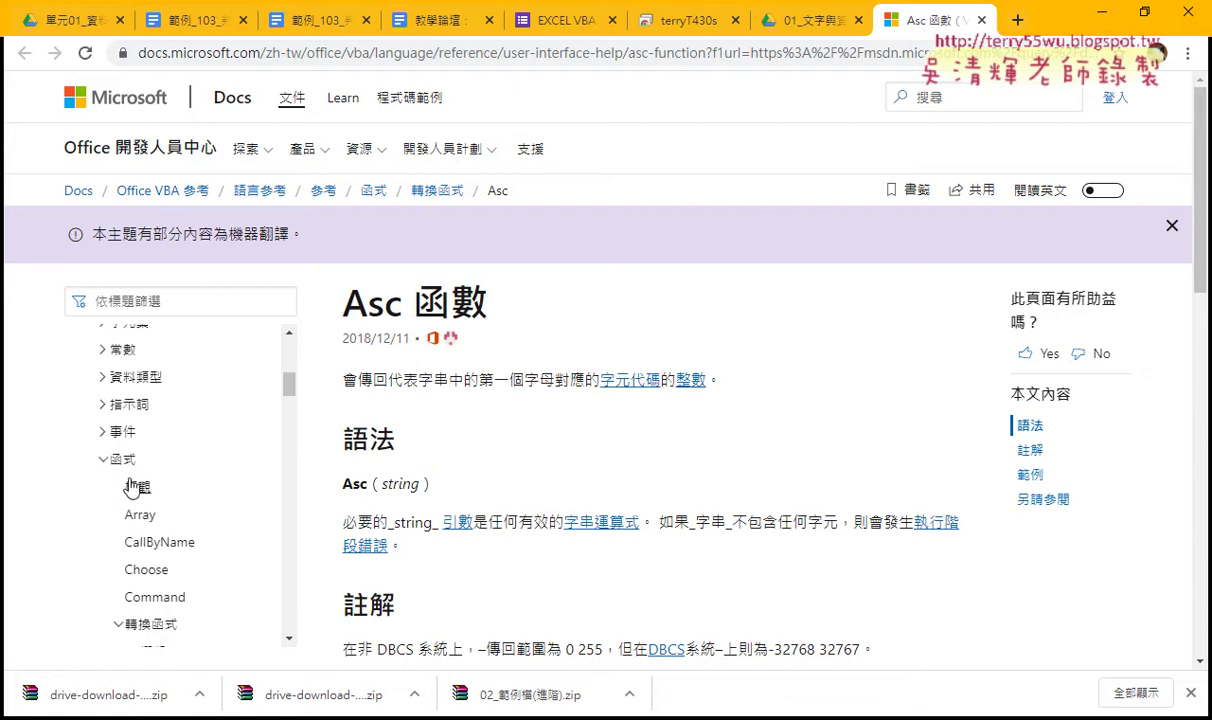
{"action": "scroll", "coordinate": [141, 518], "scroll_direction": "down", "scroll_amount": 1}
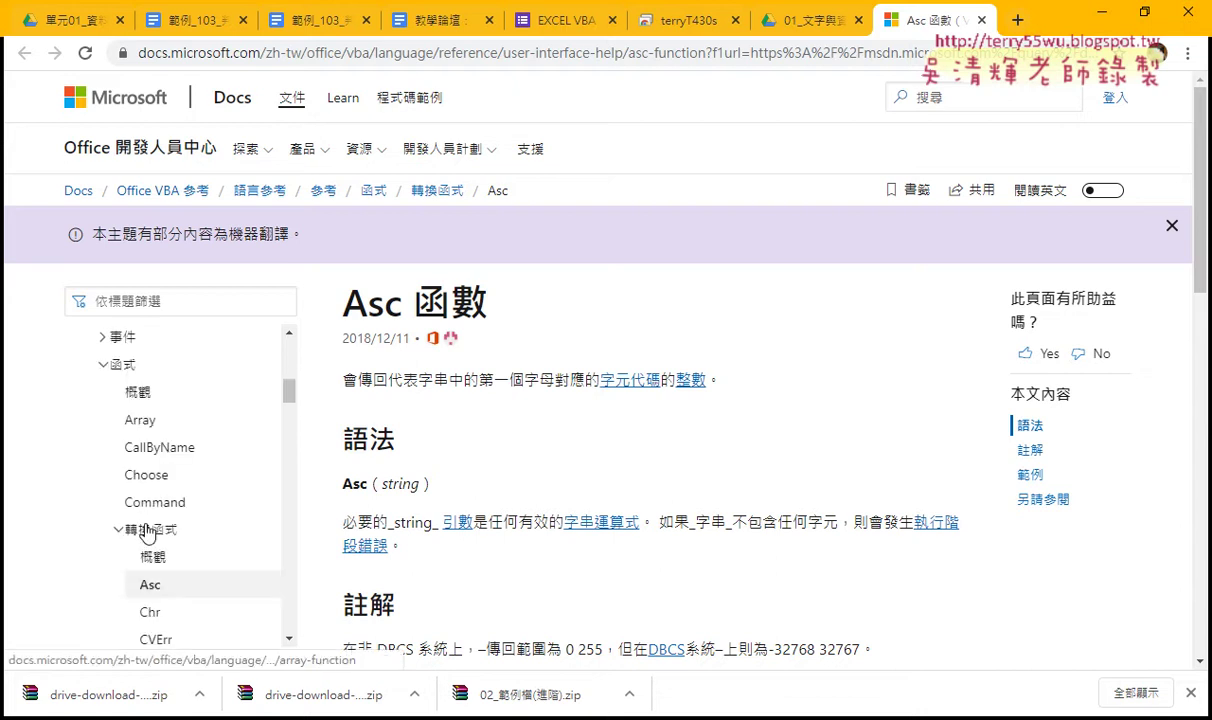
{"action": "scroll", "coordinate": [155, 505], "scroll_direction": "down", "scroll_amount": 2}
{"action": "left_click", "coordinate": [152, 433]}
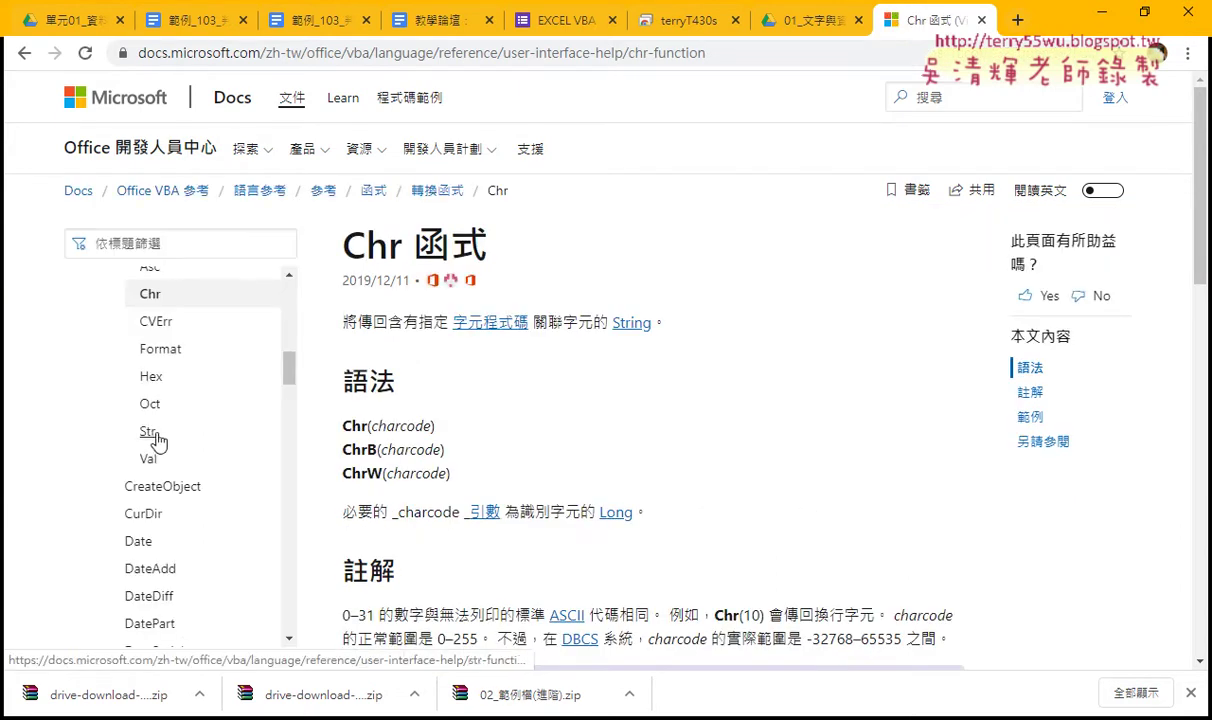
{"action": "scroll", "coordinate": [289, 366], "scroll_direction": "up", "scroll_amount": 1}
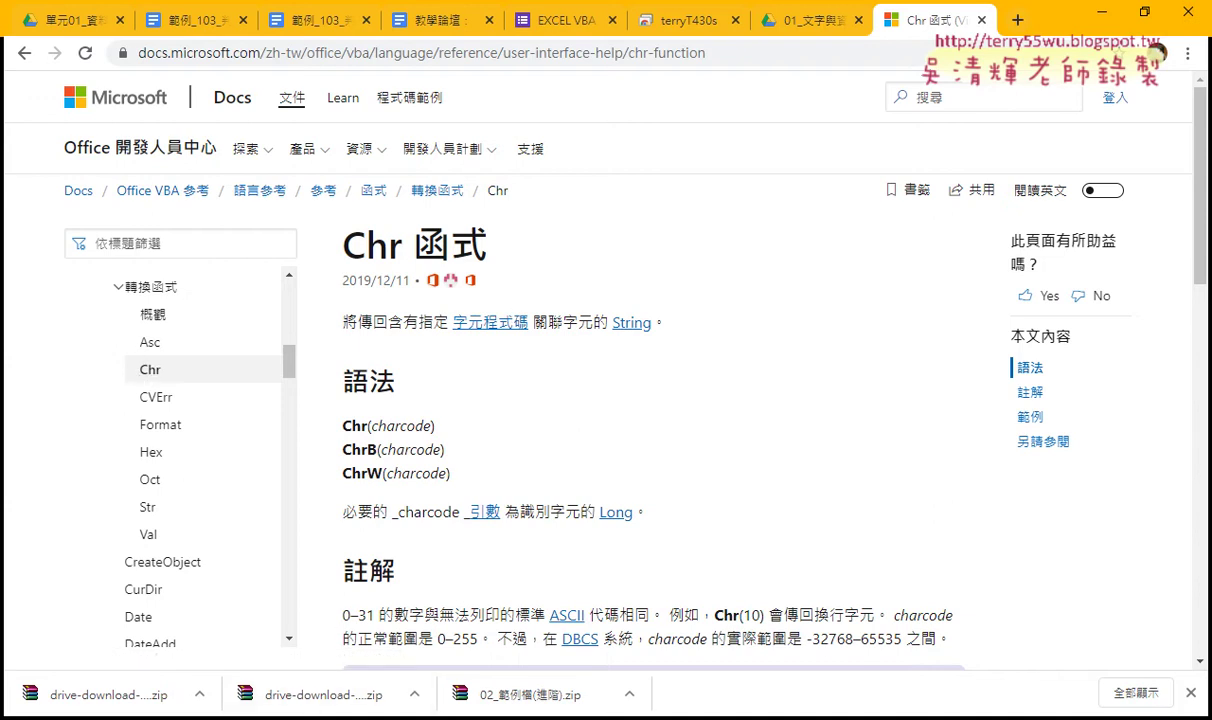
Step: Replace Asc("E") with vba.Chr(69) in the Immediate window and evaluate it to get E
{"action": "left_click", "coordinate": [560, 640]}
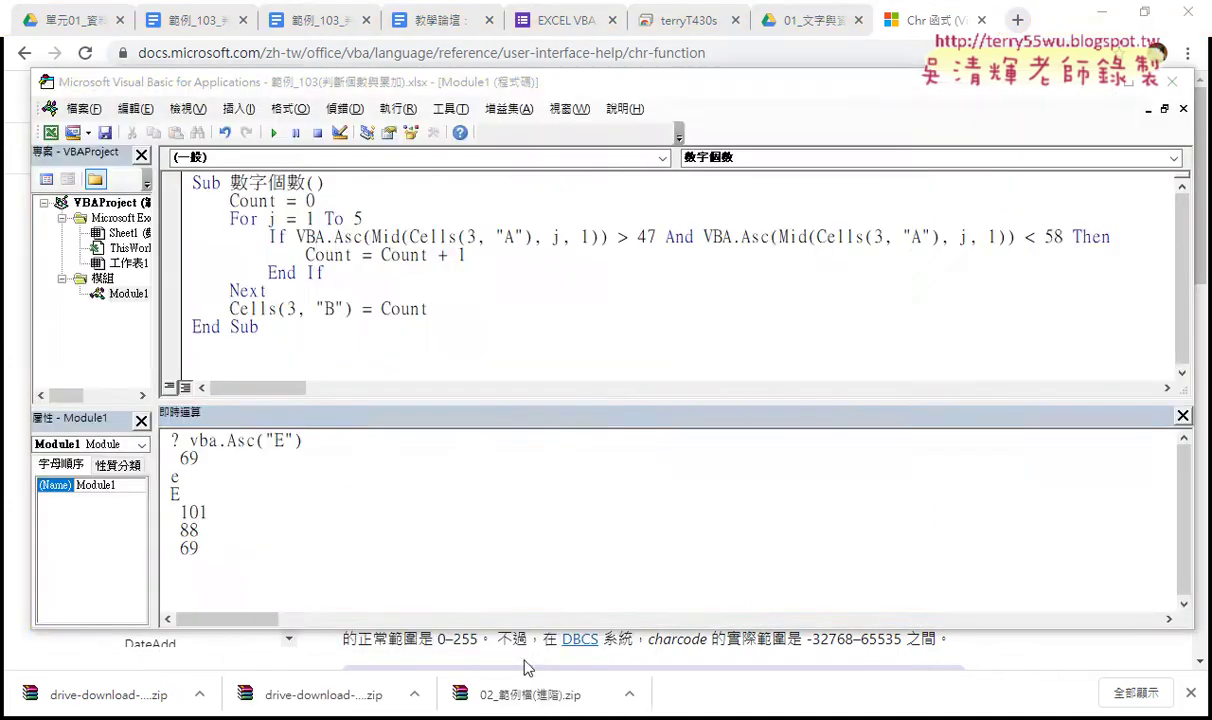
{"action": "left_click_drag", "start_coordinate": [217, 441], "coordinate": [319, 438]}
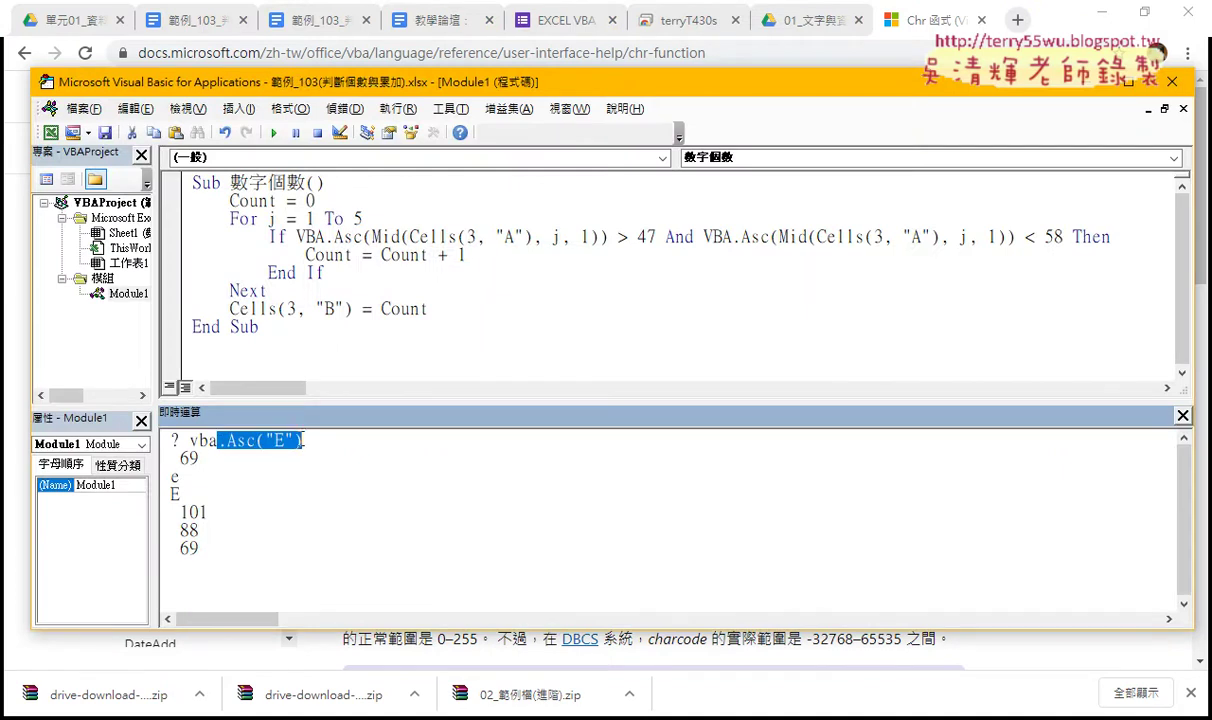
{"action": "type", "text": "."}
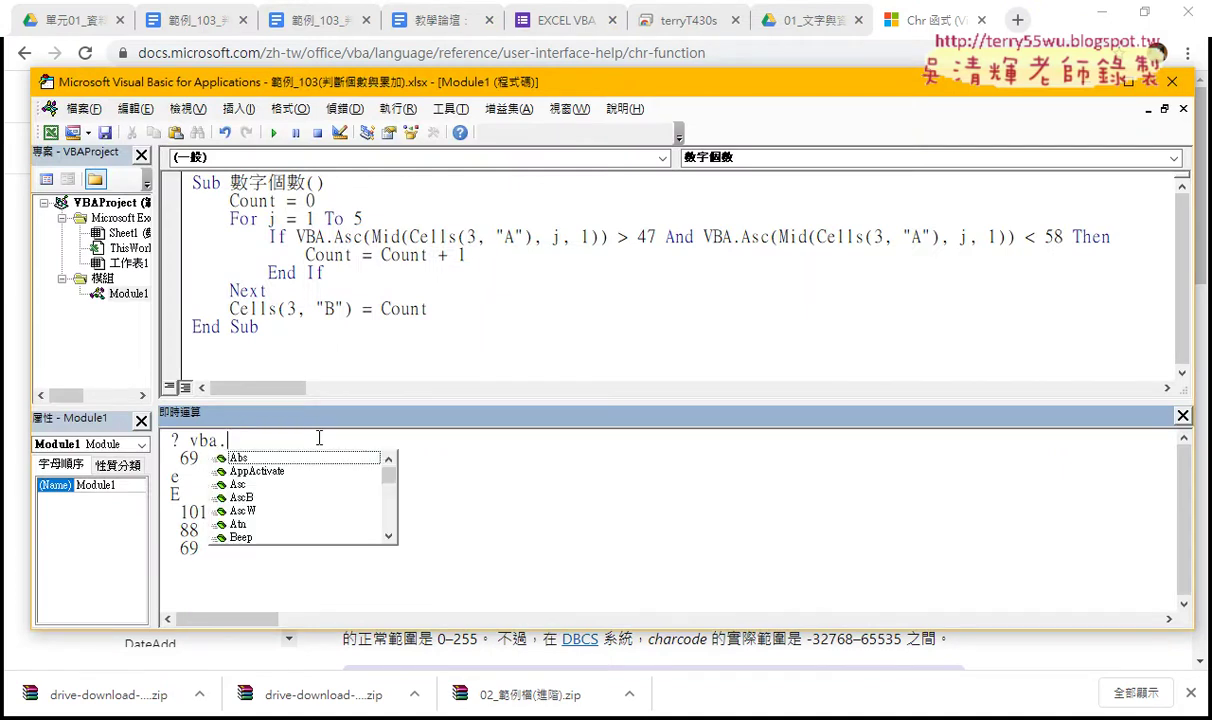
{"action": "type", "text": "c"}
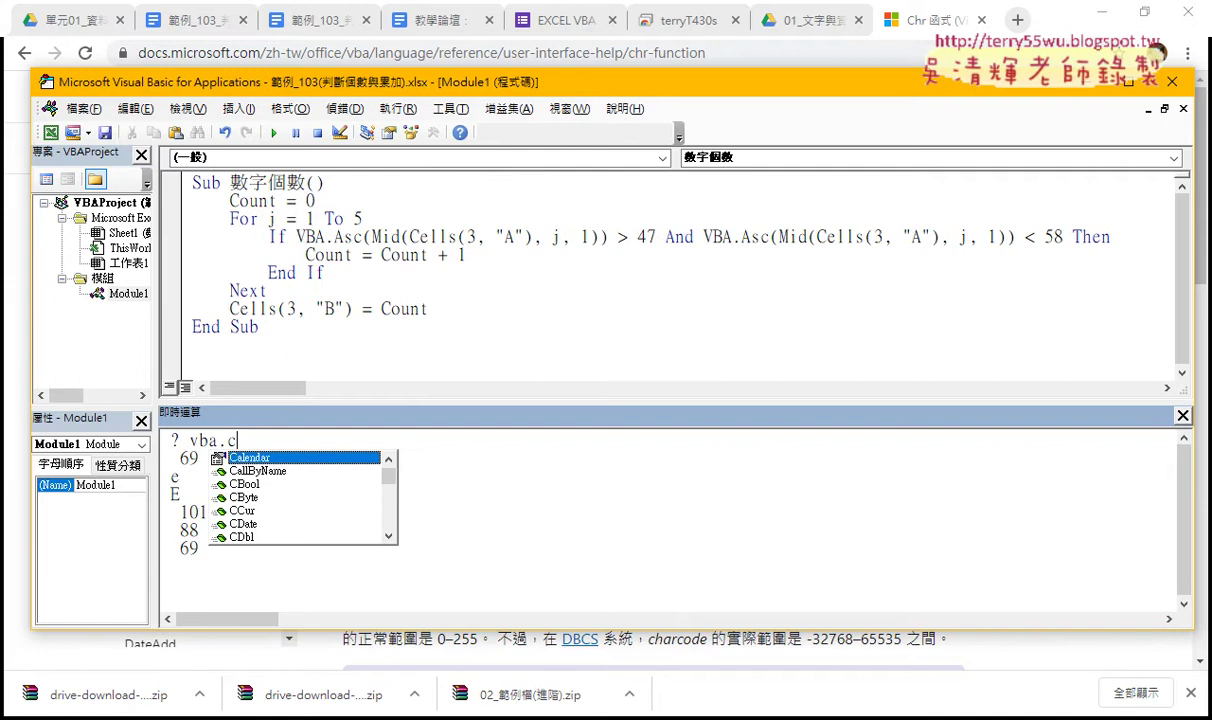
{"action": "type", "text": "h"}
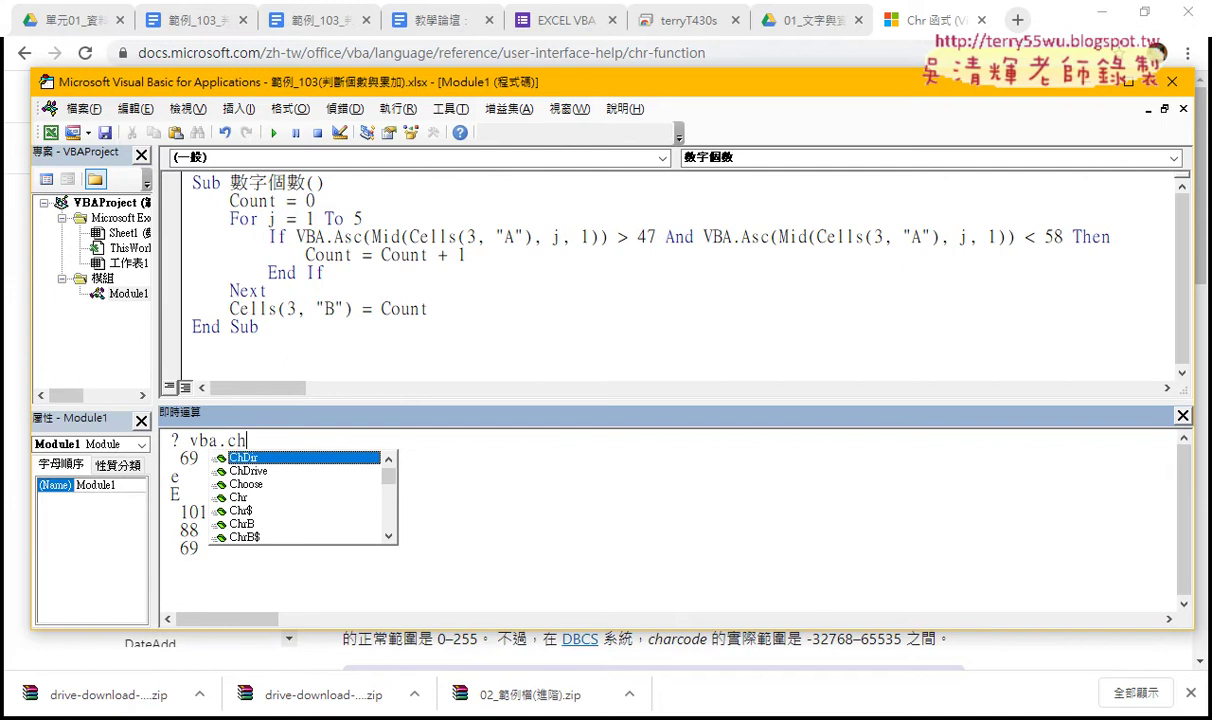
{"action": "key", "text": "Down"}
{"action": "key", "text": "Down"}
{"action": "key", "text": "Down"}
{"action": "key", "text": "Tab"}
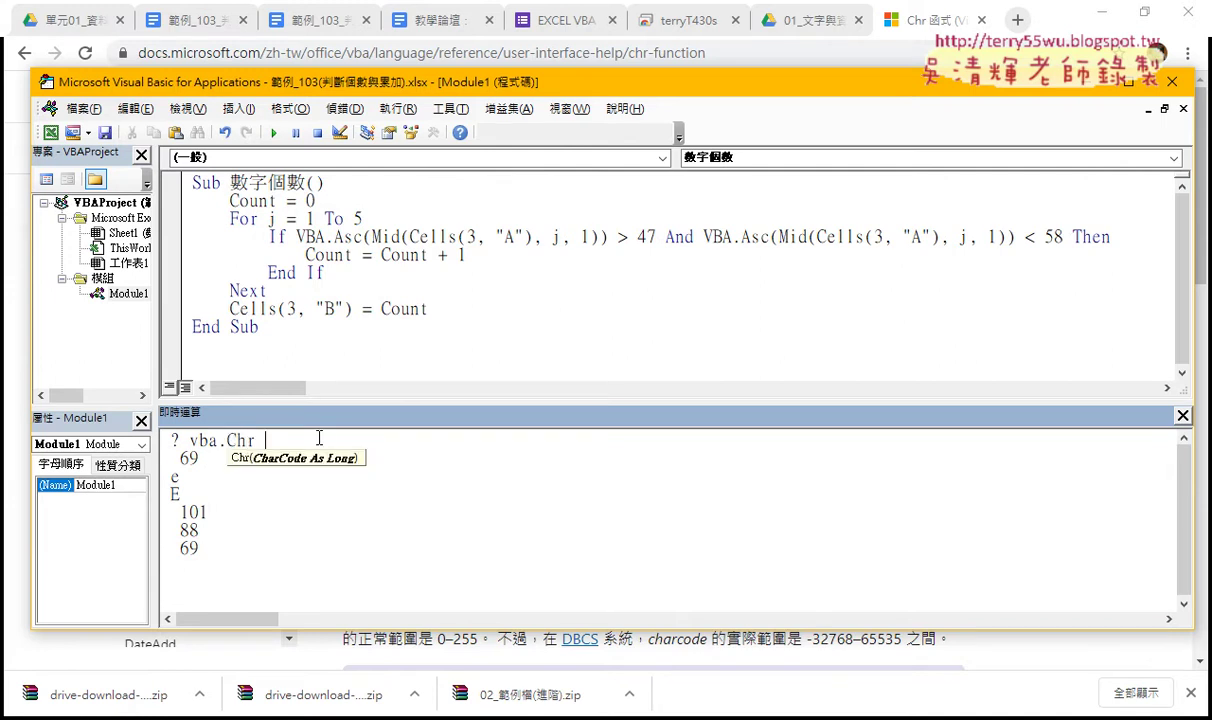
{"action": "type", "text": "("}
{"action": "type", "text": "69"}
{"action": "type", "text": ")"}
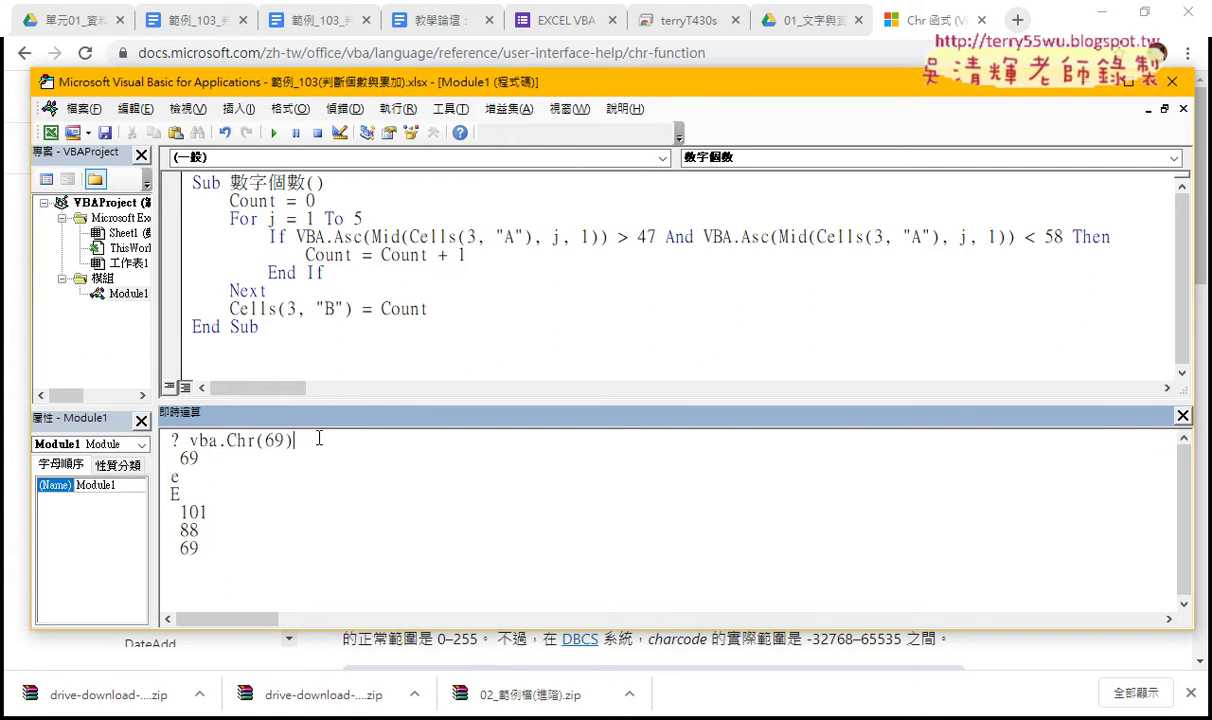
{"action": "key", "text": "Return"}
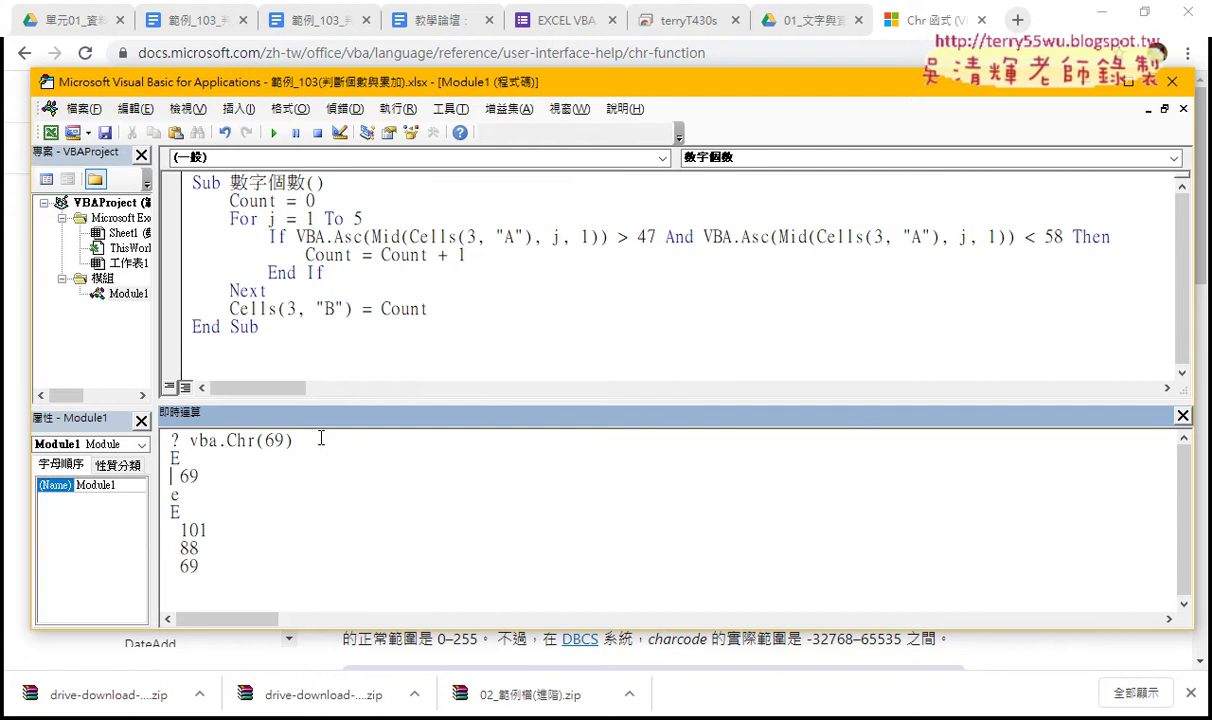
Step: Close the Immediate window and place the editor beside the worksheet data
{"action": "left_click", "coordinate": [1182, 416]}
{"action": "left_click_drag", "start_coordinate": [468, 89], "coordinate": [697, 86]}
{"action": "left_click", "coordinate": [1101, 12]}
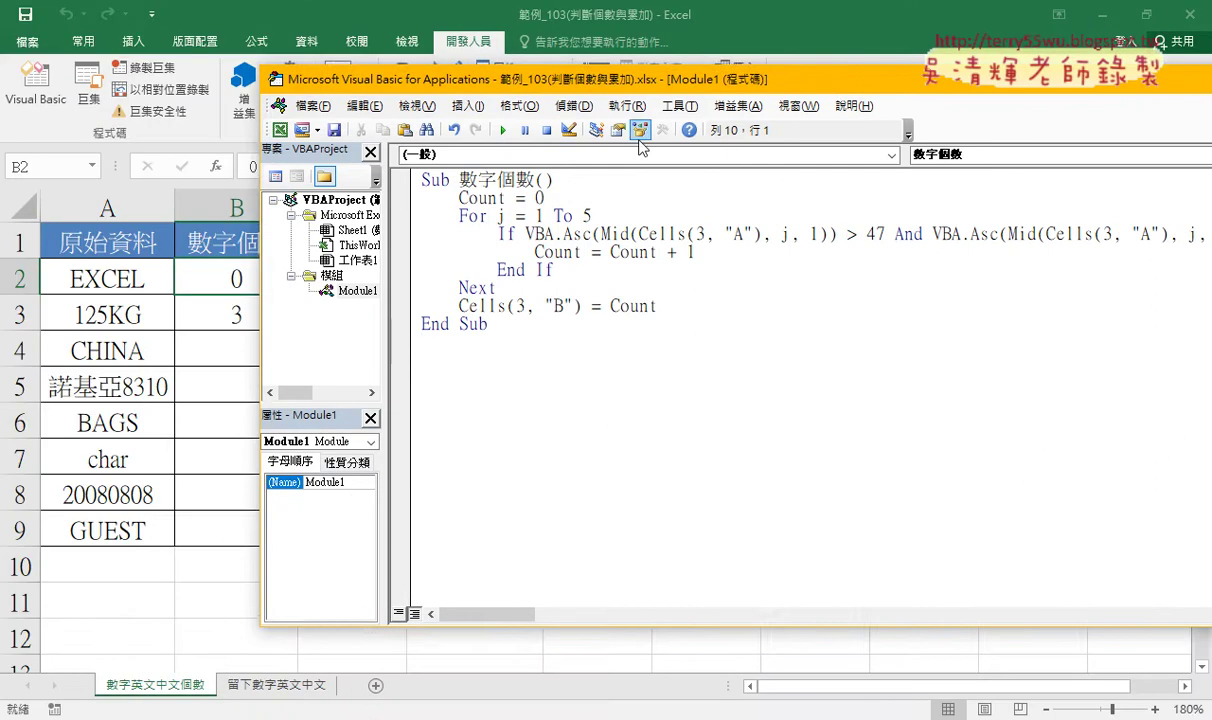
{"action": "left_click_drag", "start_coordinate": [556, 90], "coordinate": [617, 93]}
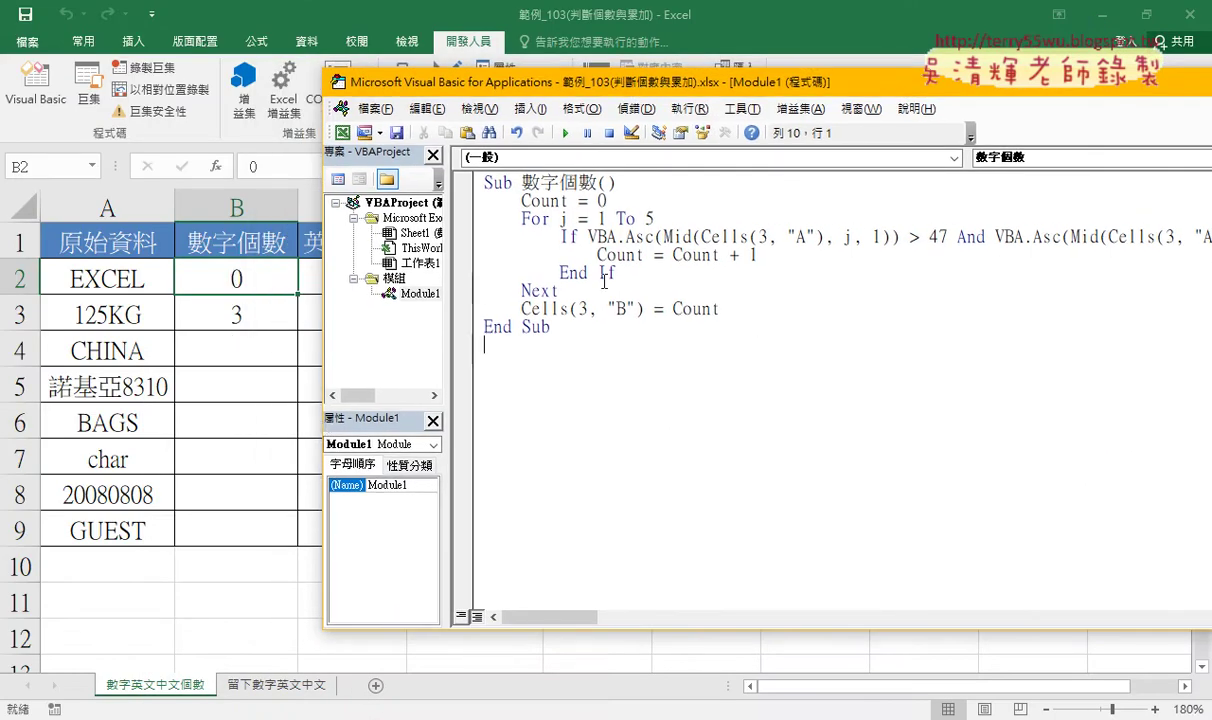
{"action": "left_click_drag", "start_coordinate": [718, 305], "coordinate": [470, 201]}
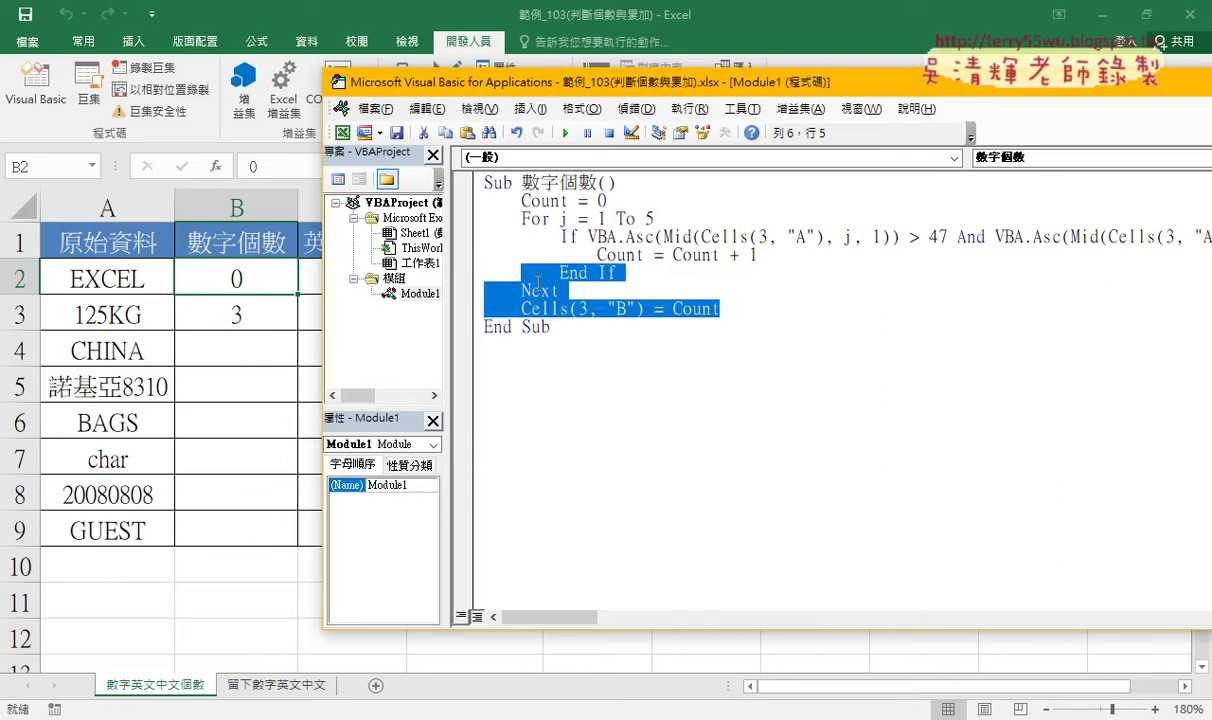
Step: Insert an indented For i = 2 To 9 line below the Sub 數字個數() header
{"action": "left_click", "coordinate": [619, 182]}
{"action": "key", "text": "Return"}
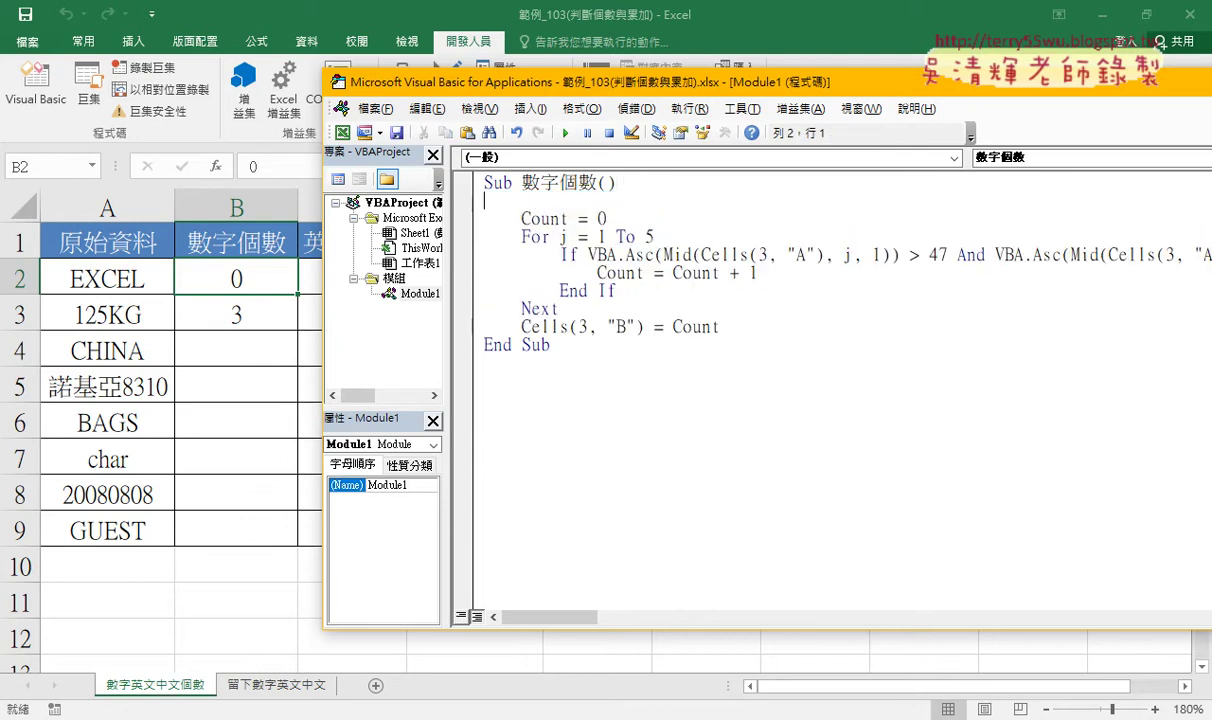
{"action": "key", "text": "Return"}
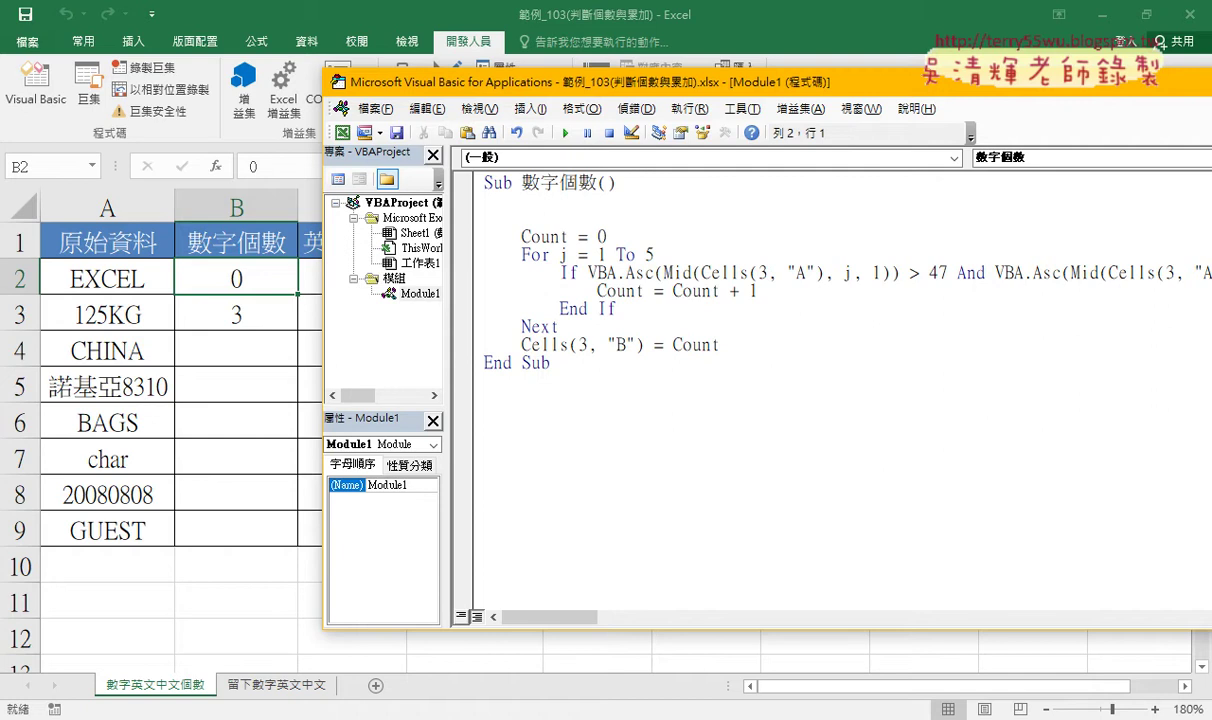
{"action": "key", "text": "Tab"}
{"action": "type", "text": "fo"}
{"action": "type", "text": "r i"}
{"action": "type", "text": "="}
{"action": "type", "text": "2 t"}
{"action": "type", "text": "o "}
{"action": "type", "text": "9"}
Step: Add a Next line that closes the For i = 2 To 9 loop
{"action": "key", "text": "Return"}
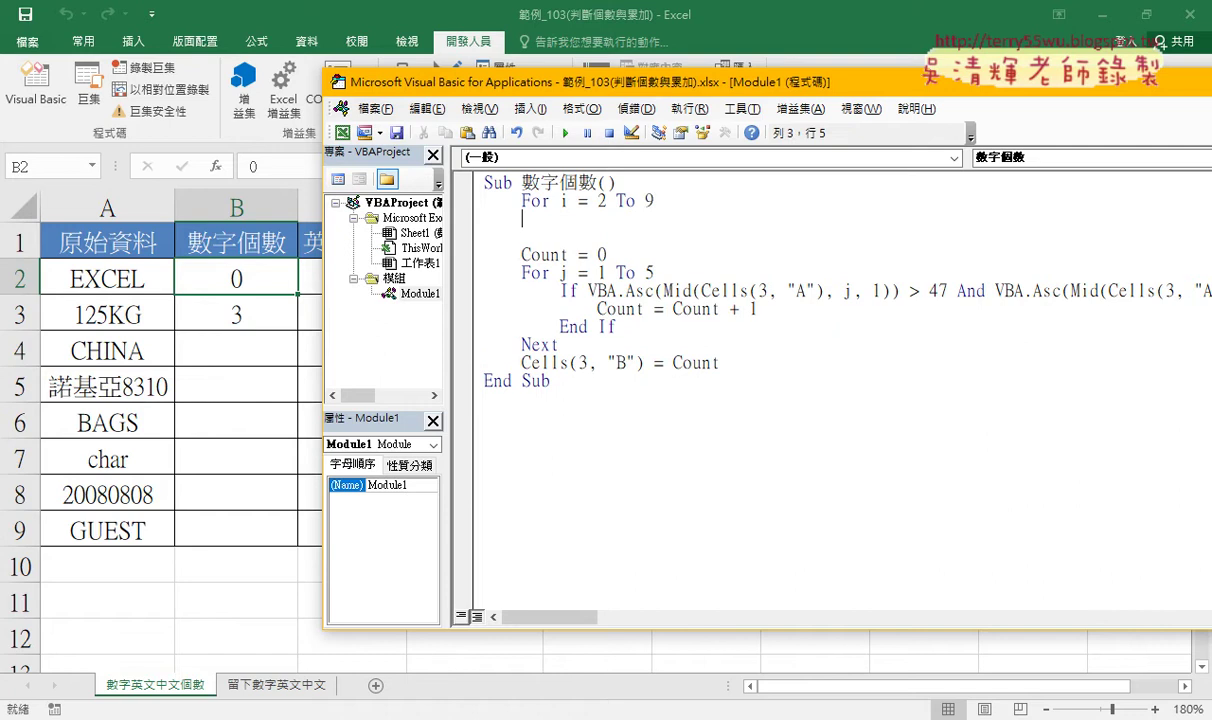
{"action": "key", "text": "Return"}
{"action": "type", "text": "nex"}
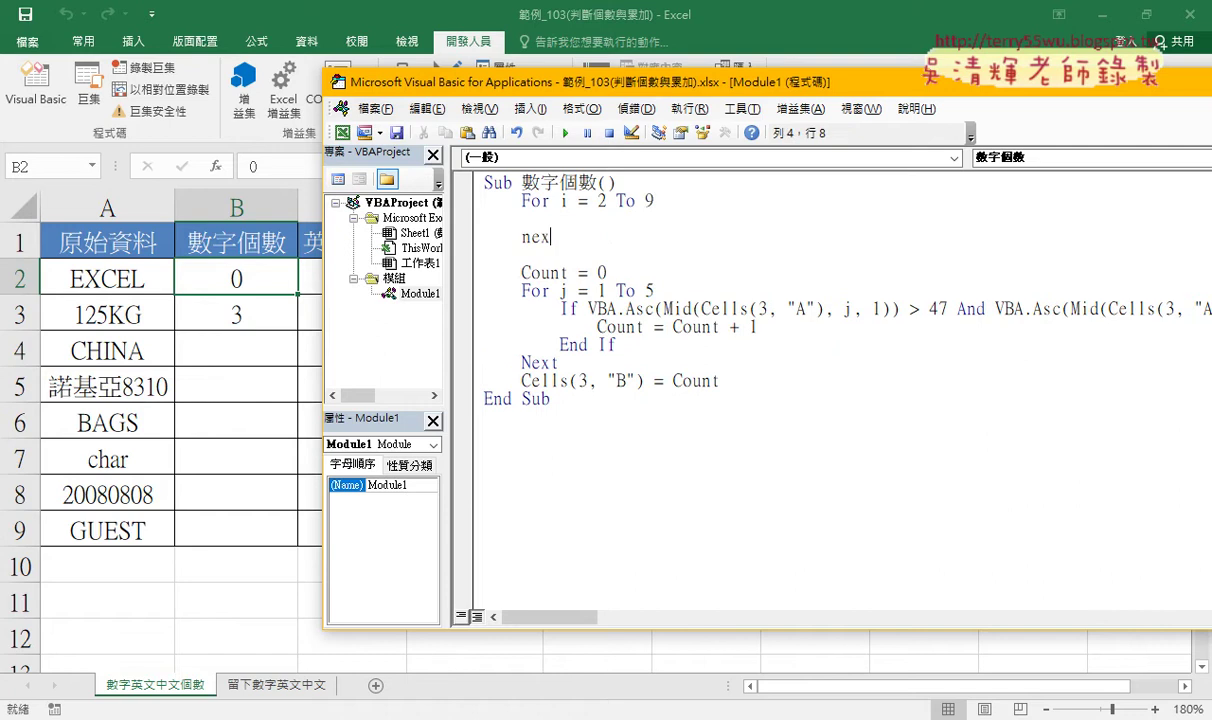
{"action": "type", "text": "t"}
{"action": "key", "text": "Up"}
Step: Move the Count = 0 counting block inside the loop and indent it one level
{"action": "left_click_drag", "start_coordinate": [720, 381], "coordinate": [476, 280]}
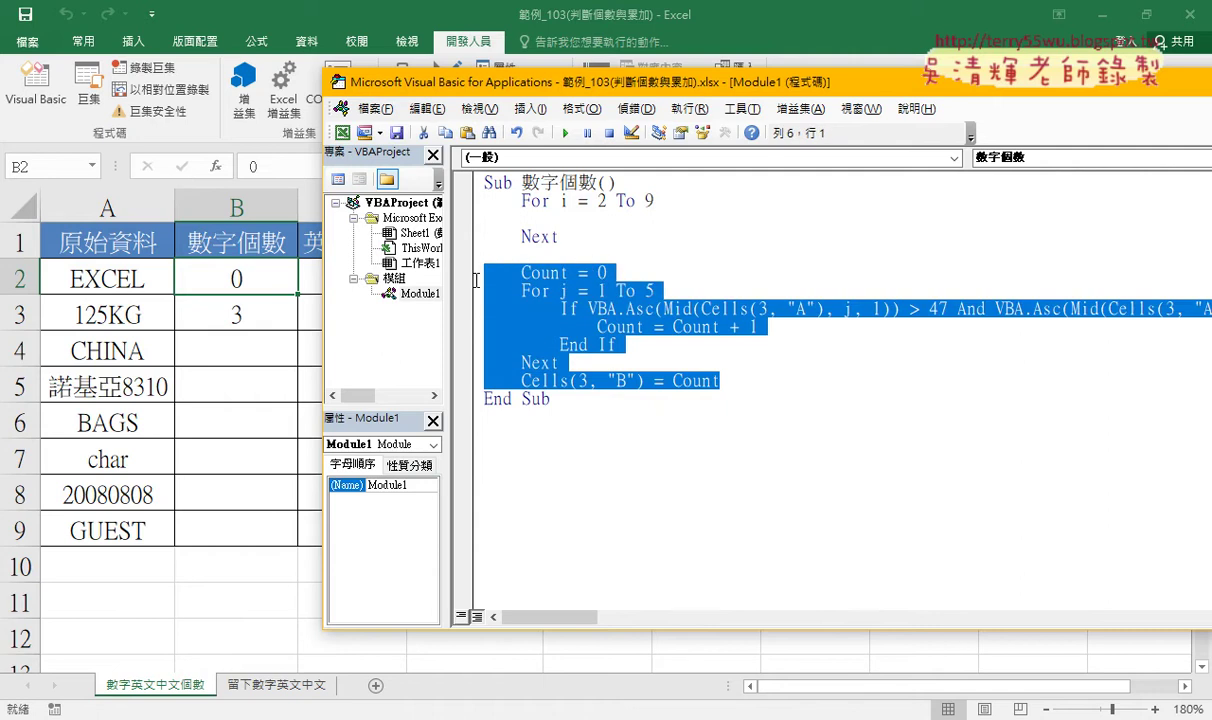
{"action": "left_click_drag", "start_coordinate": [538, 306], "coordinate": [480, 214]}
{"action": "left_click_drag", "start_coordinate": [480, 218], "coordinate": [480, 218]}
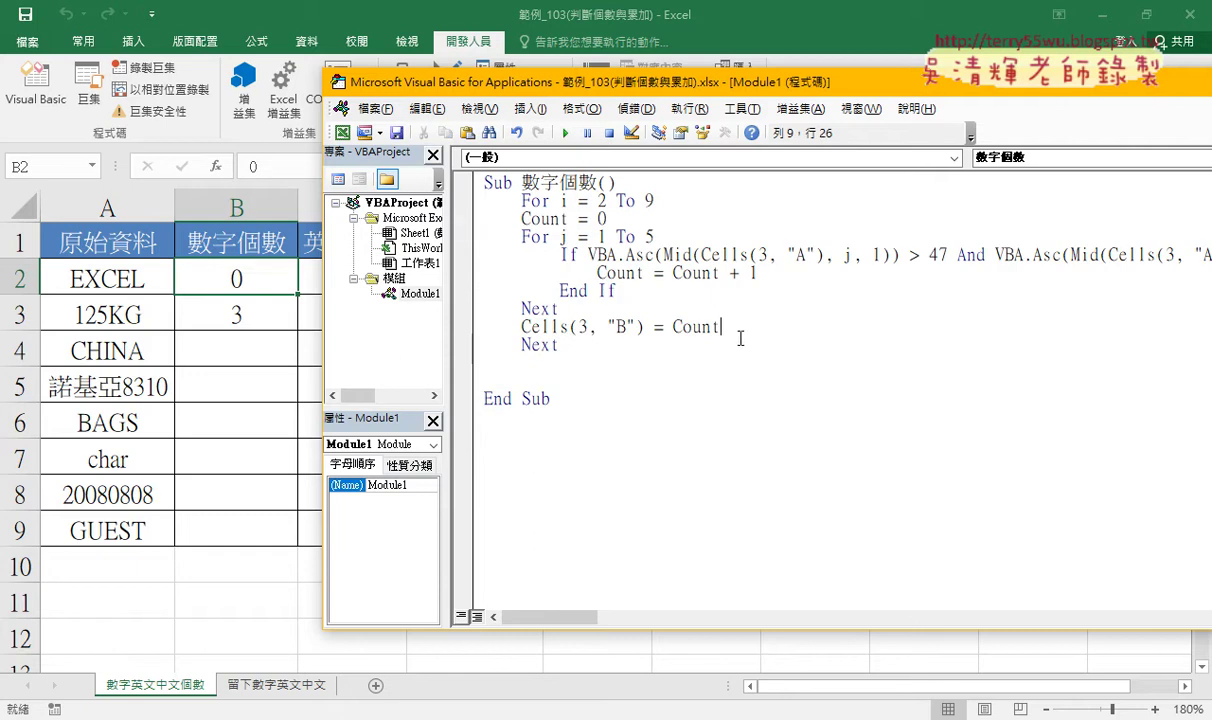
{"action": "mouse_move", "coordinate": [720, 327]}
{"action": "left_mouse_down"}
{"action": "mouse_move", "coordinate": [481, 285]}
{"action": "mouse_move", "coordinate": [495, 224]}
{"action": "left_mouse_up"}
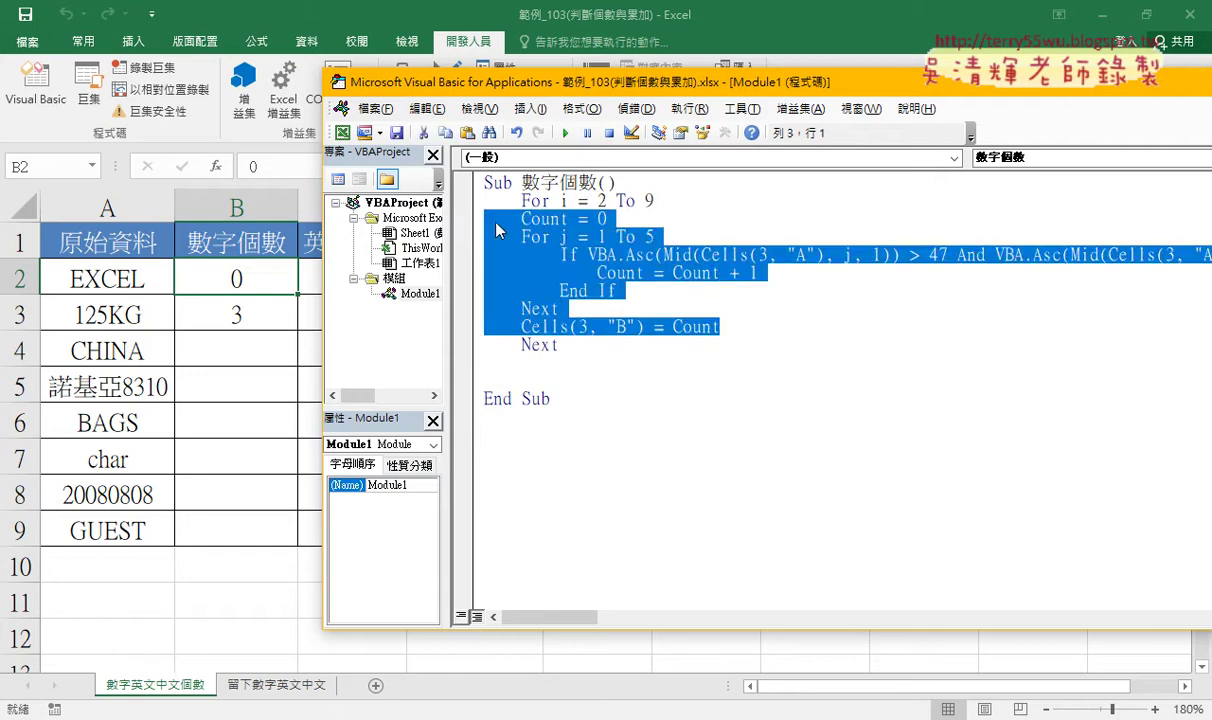
{"action": "key", "text": "Tab"}
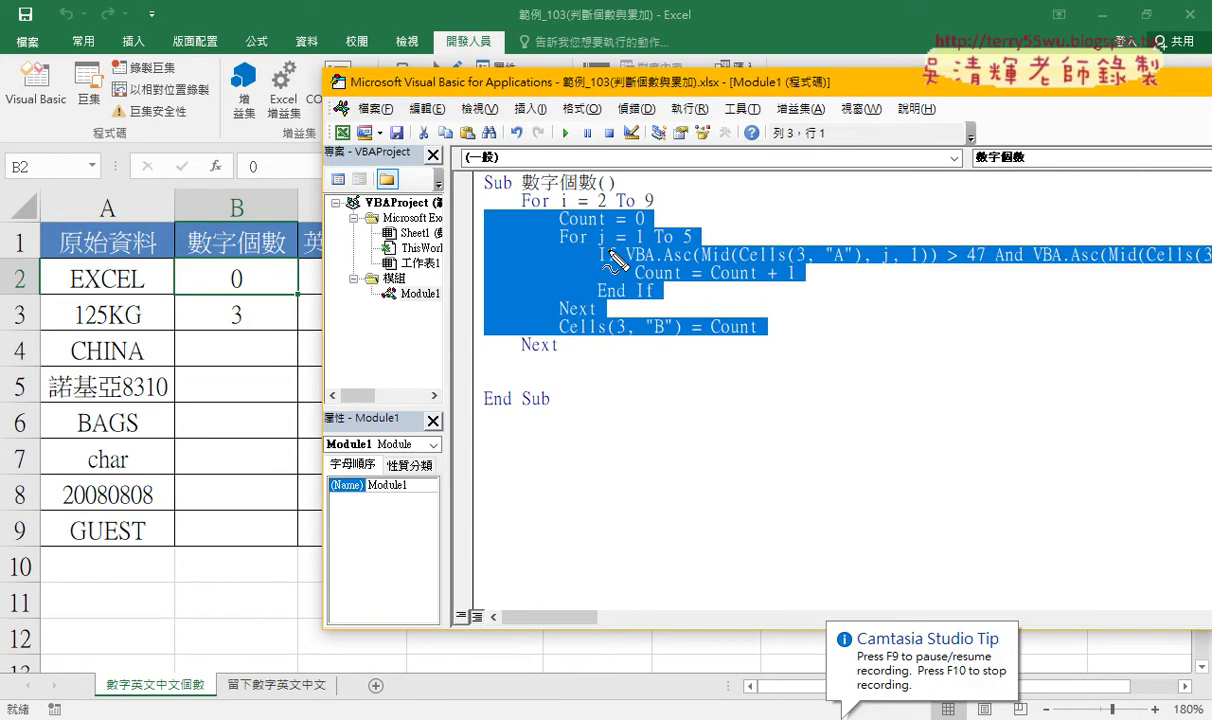
{"action": "mouse_move", "coordinate": [596, 247]}
{"action": "left_mouse_down"}
{"action": "mouse_move", "coordinate": [695, 230]}
{"action": "mouse_move", "coordinate": [681, 244]}
{"action": "left_mouse_up"}
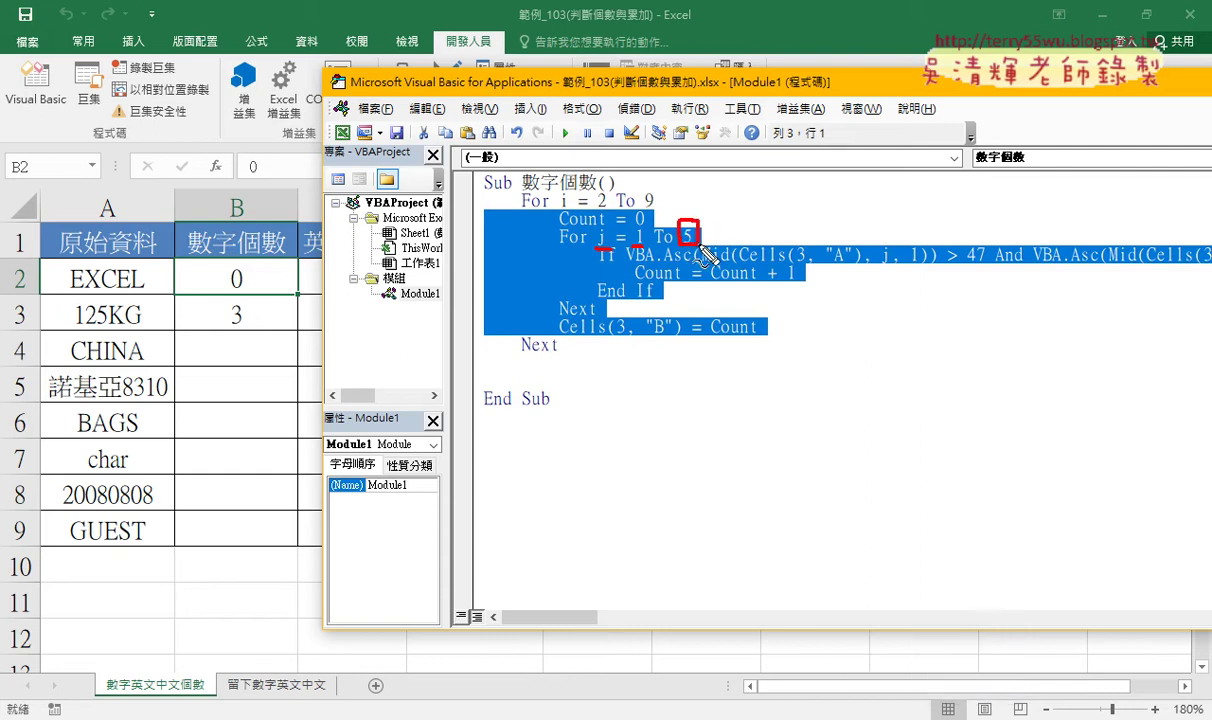
{"action": "left_click_drag", "start_coordinate": [140, 295], "coordinate": [72, 297]}
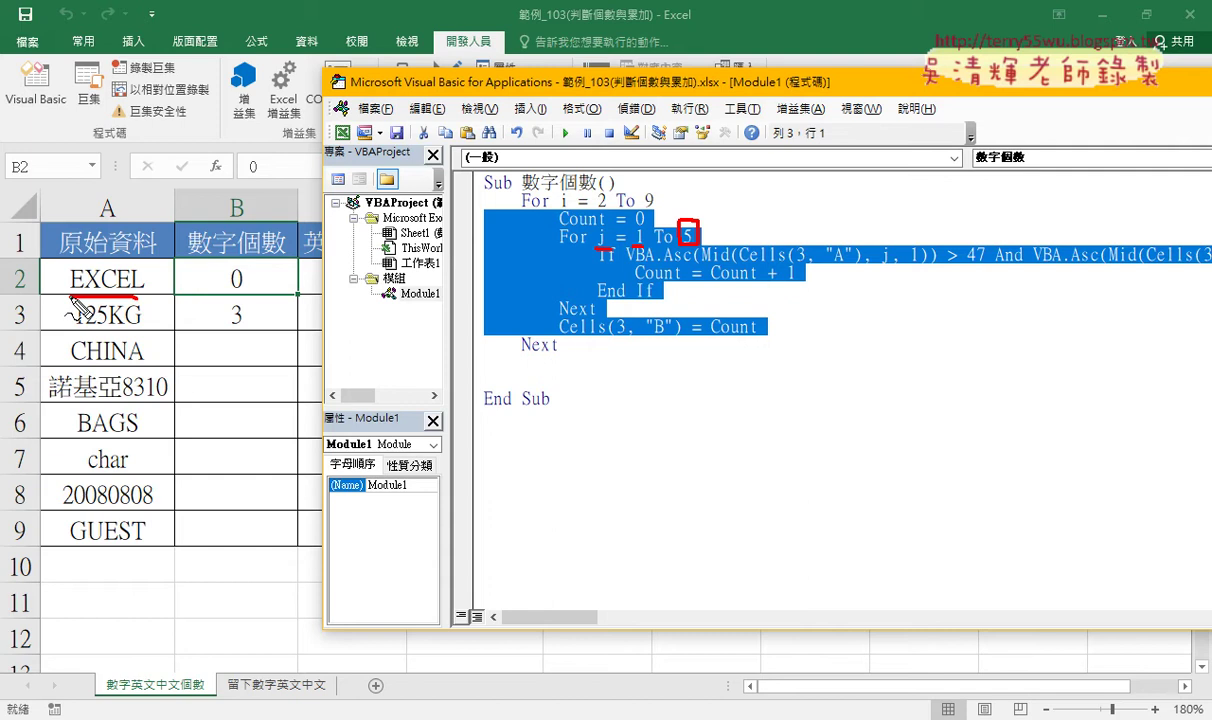
{"action": "left_click_drag", "start_coordinate": [142, 326], "coordinate": [75, 330]}
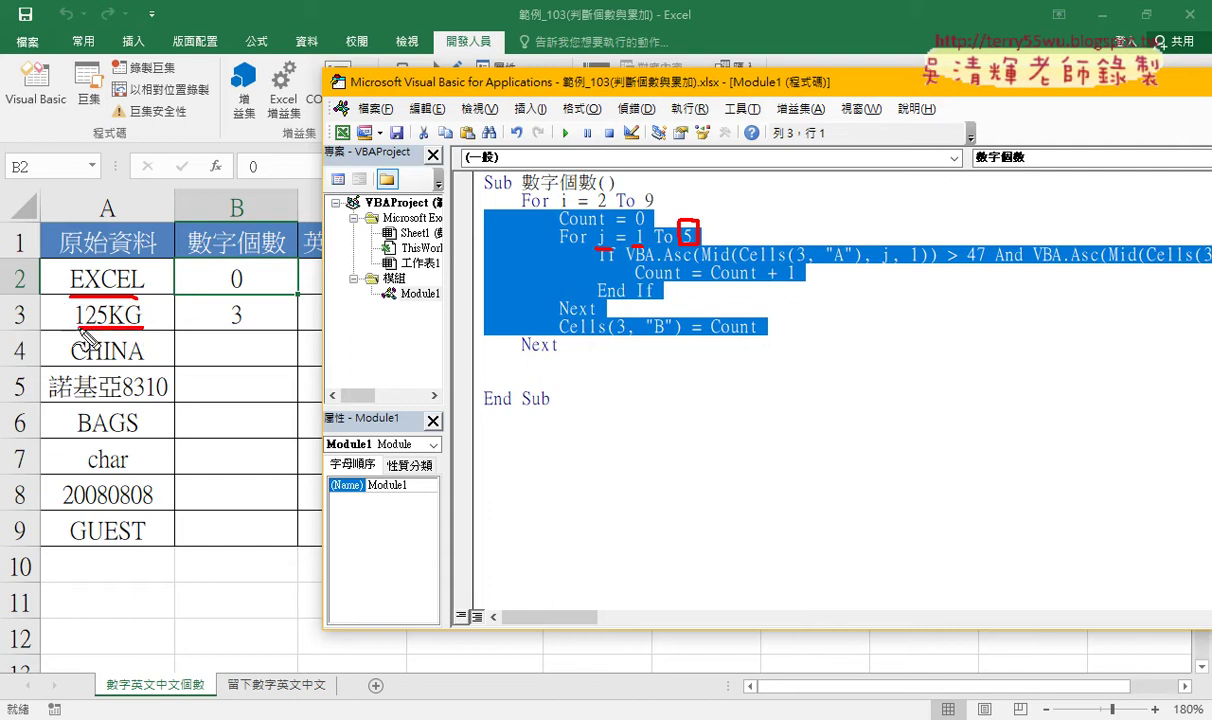
{"action": "left_click_drag", "start_coordinate": [150, 355], "coordinate": [60, 358]}
{"action": "left_click_drag", "start_coordinate": [50, 401], "coordinate": [178, 400]}
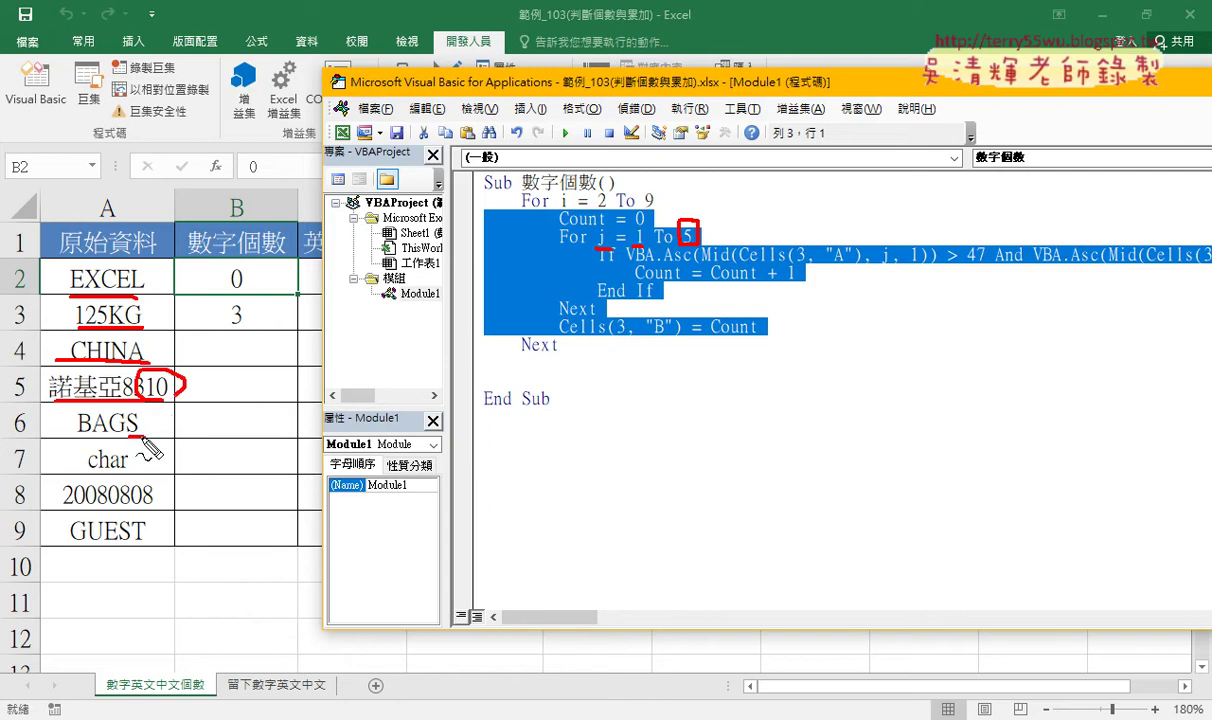
{"action": "left_click_drag", "start_coordinate": [145, 437], "coordinate": [78, 438]}
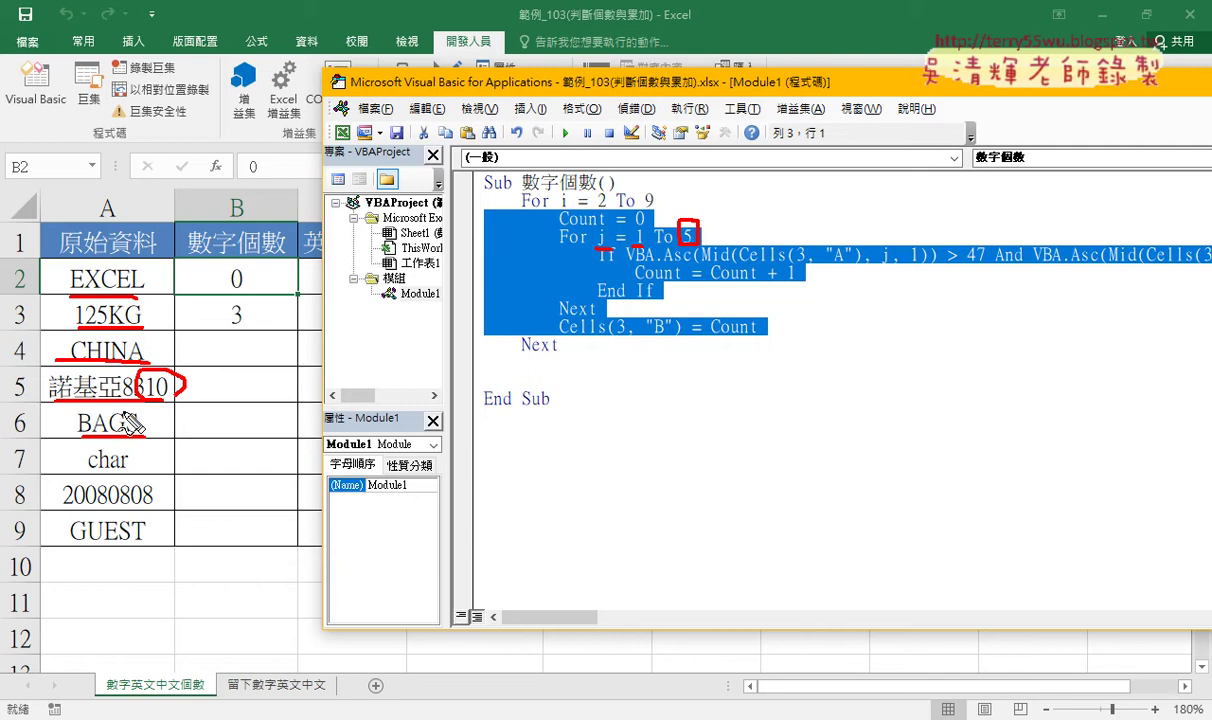
{"action": "left_click_drag", "start_coordinate": [656, 208], "coordinate": [522, 210]}
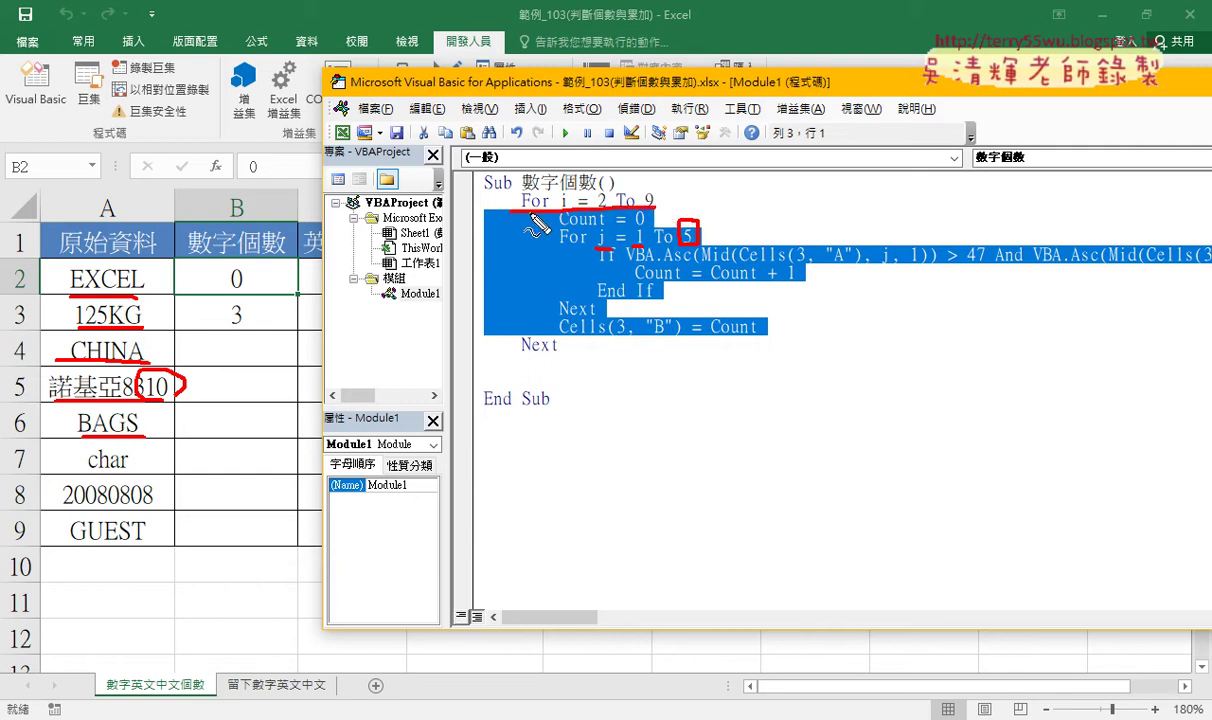
{"action": "key", "text": "Escape"}
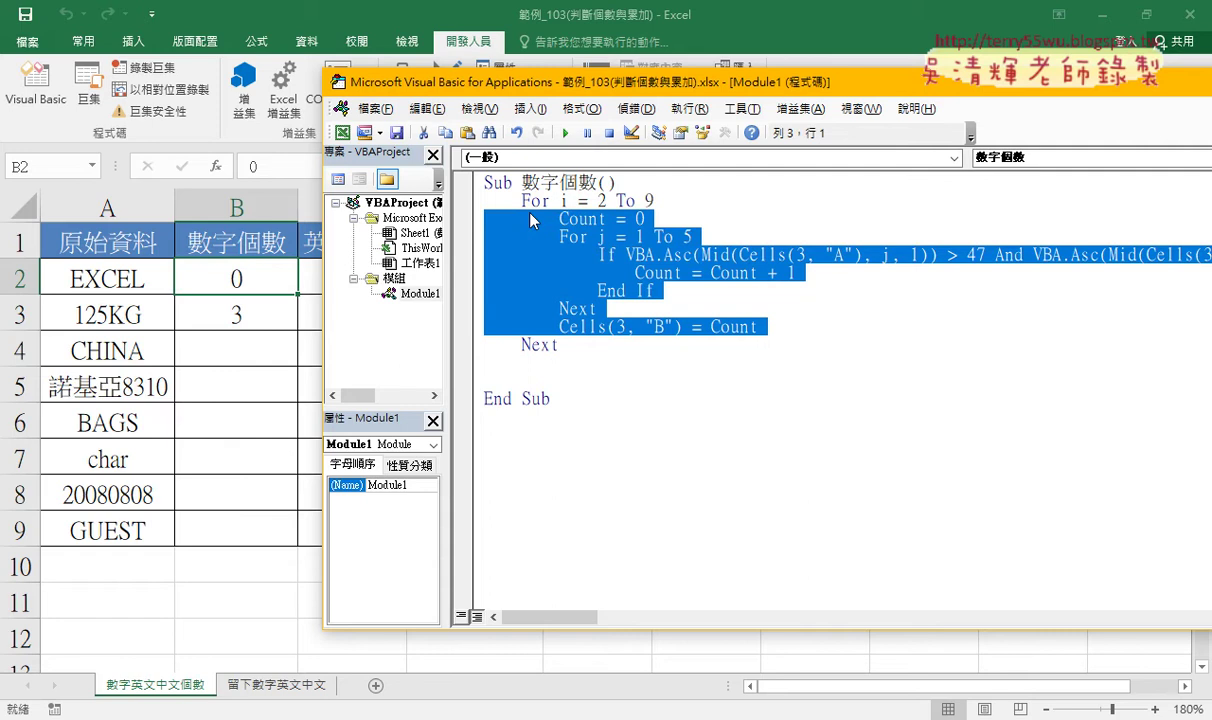
Step: Undo the three outer-loop edits and select the 5 in For j = 1 To 5
{"action": "key", "text": "ctrl+z"}
{"action": "key", "text": "ctrl+z"}
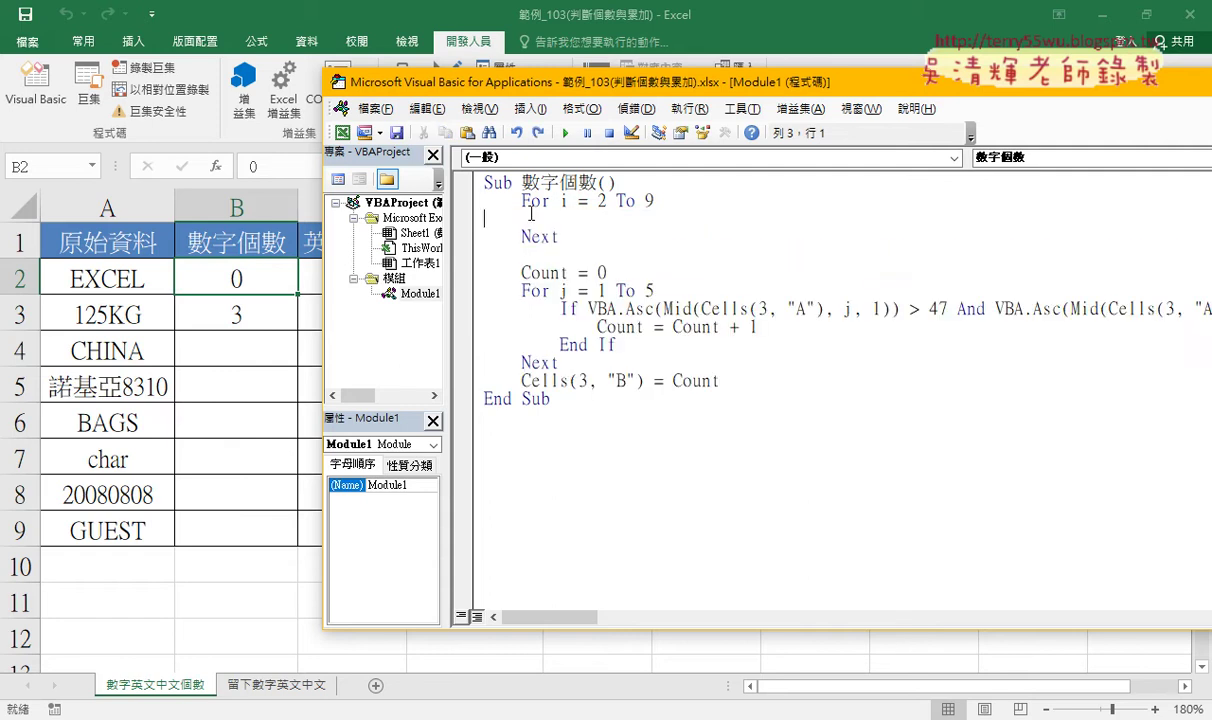
{"action": "key", "text": "ctrl+z"}
{"action": "key", "text": "ctrl+z"}
{"action": "key", "text": "ctrl+z"}
{"action": "key", "text": "ctrl+z"}
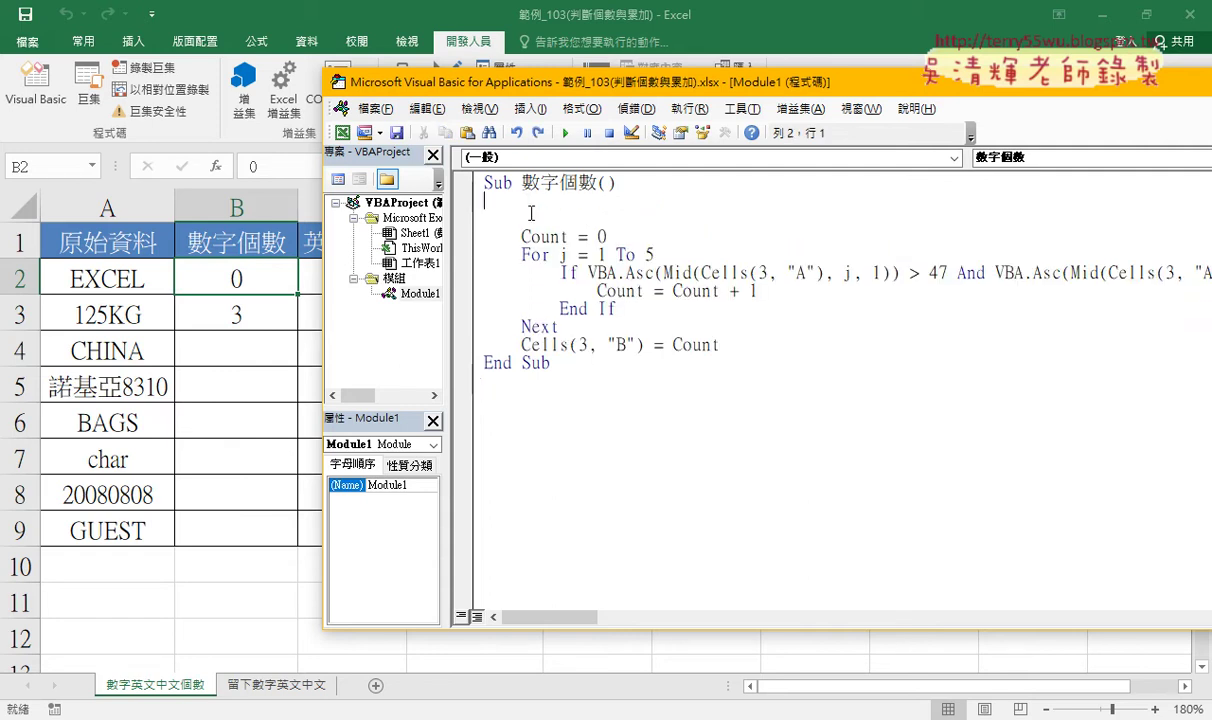
{"action": "key", "text": "ctrl+z"}
{"action": "key", "text": "ctrl+z"}
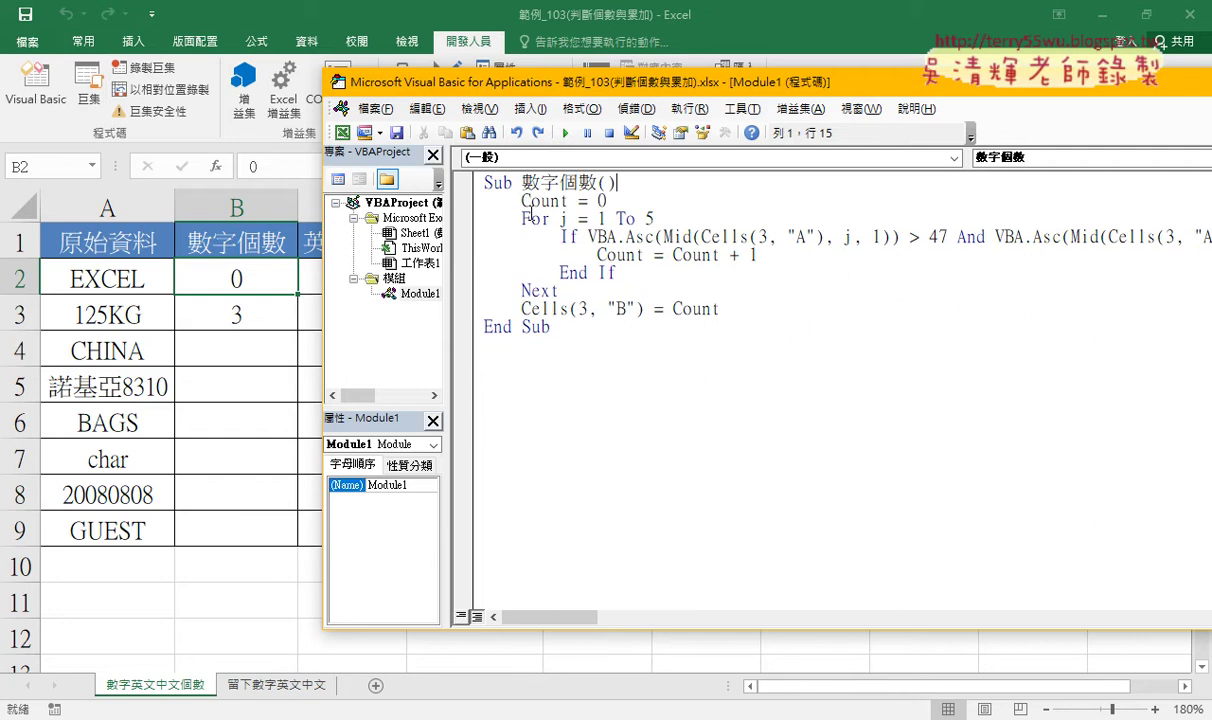
{"action": "double_click", "coordinate": [648, 218]}
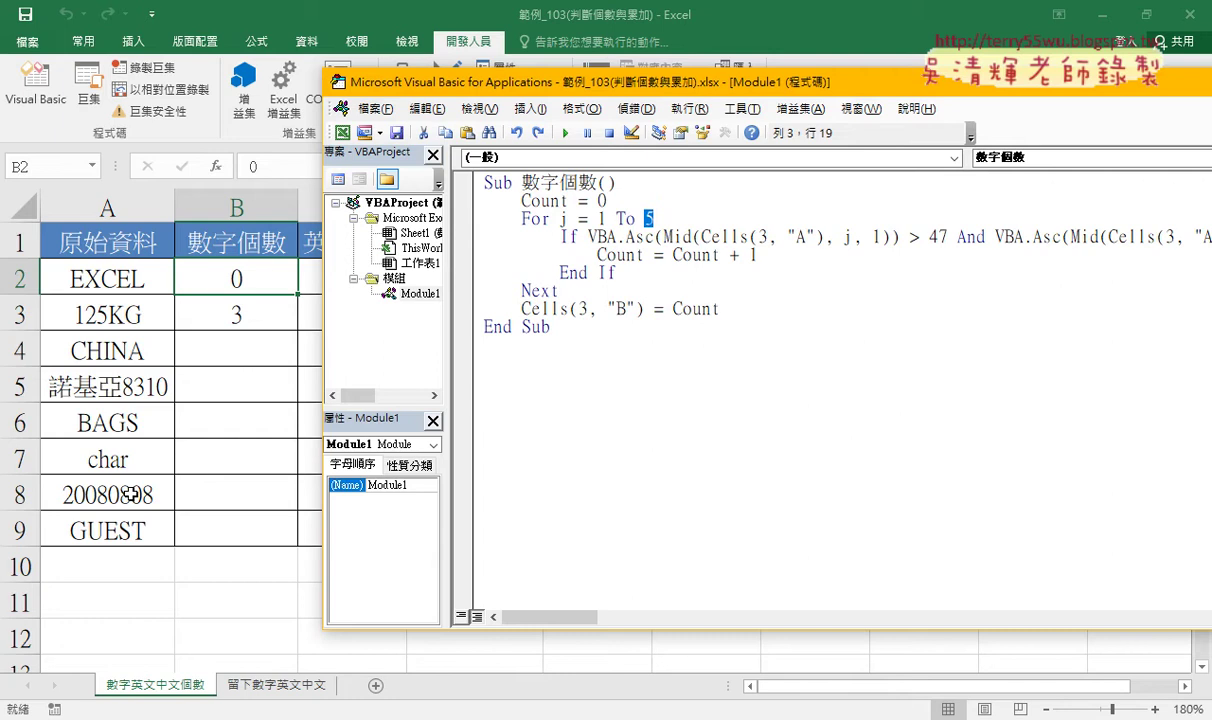
Step: Replace the inner loop's end value 5 with Len()
{"action": "type", "text": "le"}
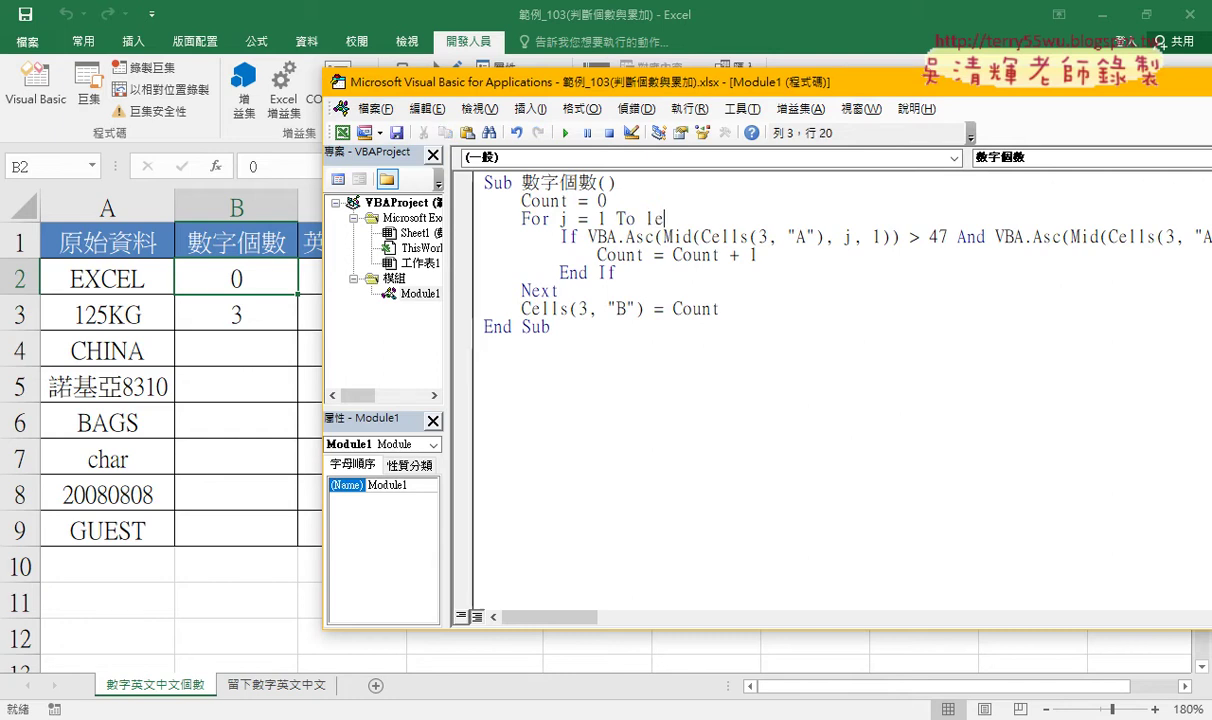
{"action": "type", "text": "n"}
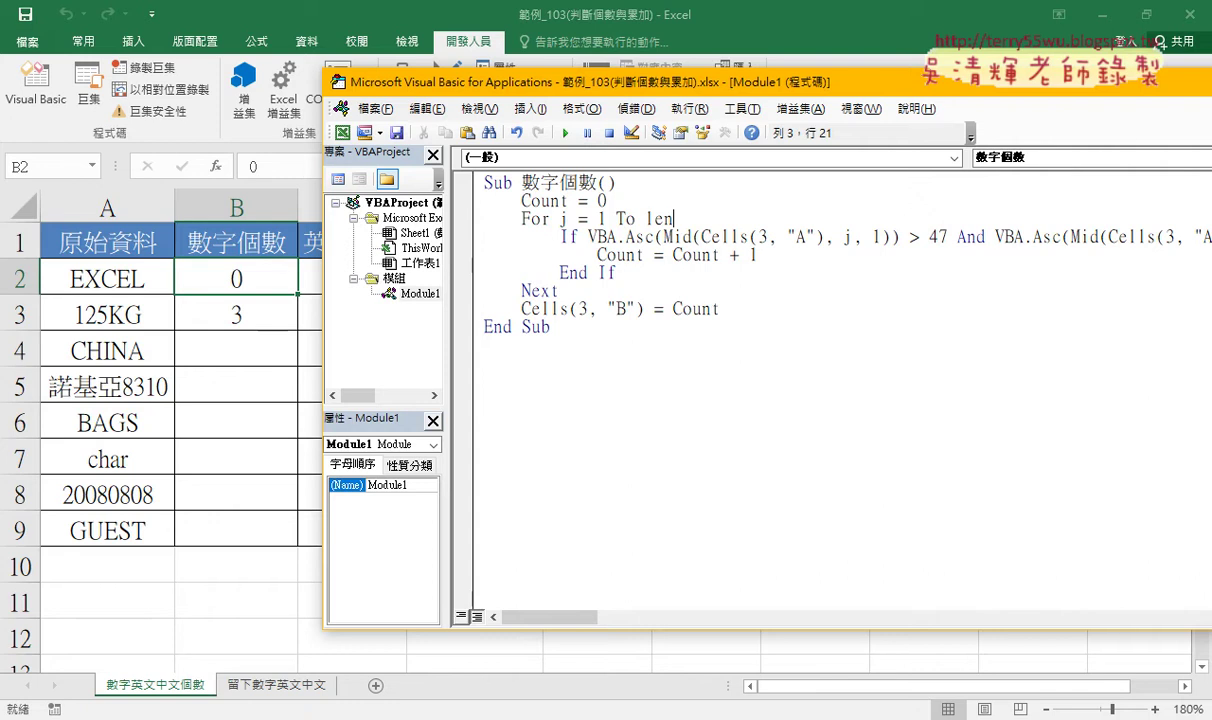
{"action": "key", "text": "BackSpace"}
{"action": "key", "text": "BackSpace"}
{"action": "key", "text": "BackSpace"}
{"action": "type", "text": "vba"}
{"action": "type", "text": "."}
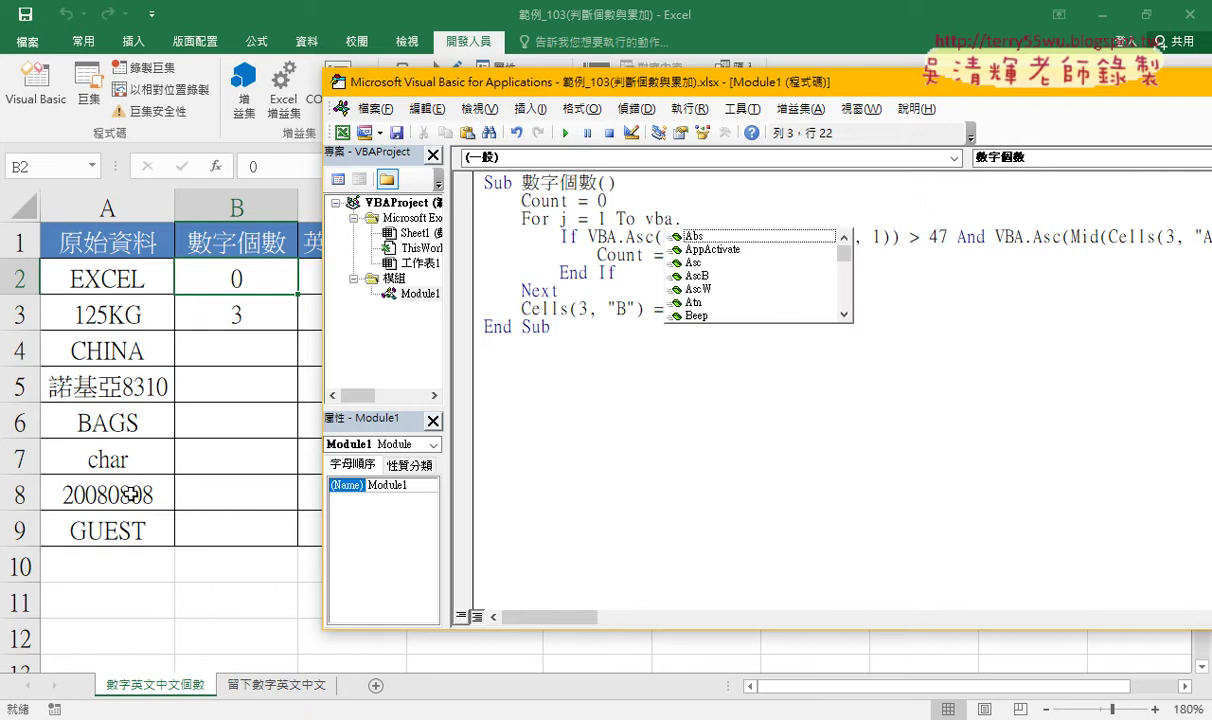
{"action": "type", "text": "l"}
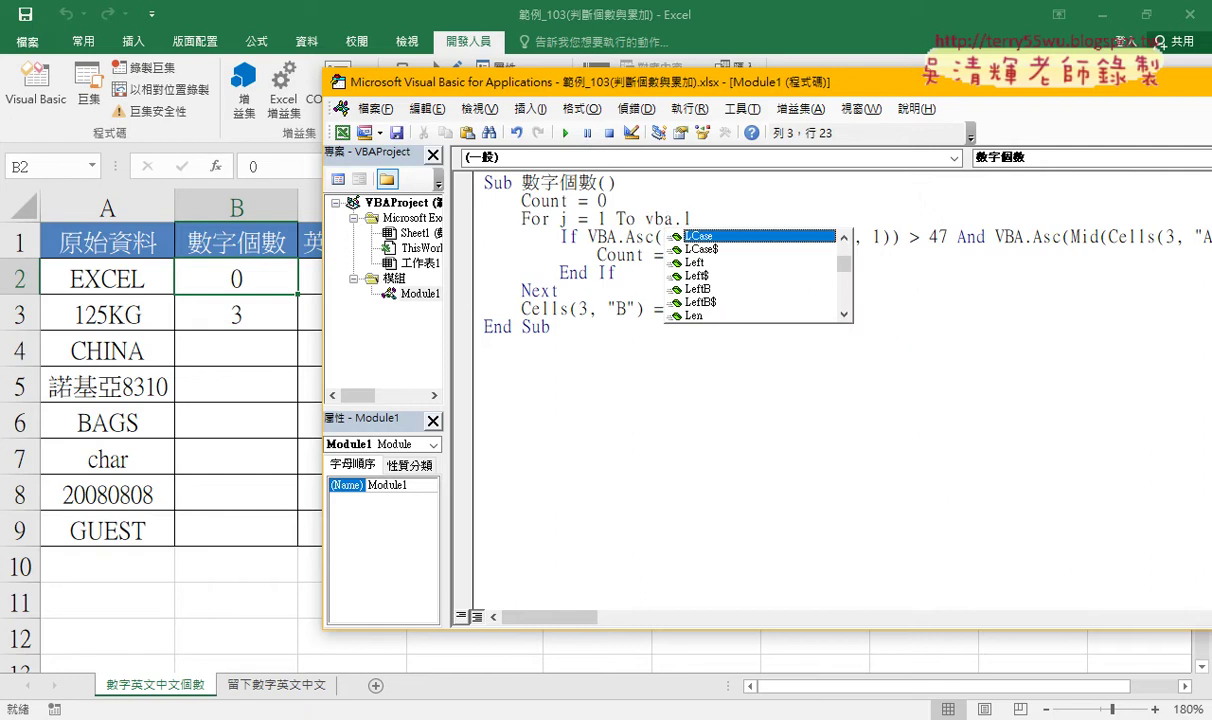
{"action": "type", "text": "e"}
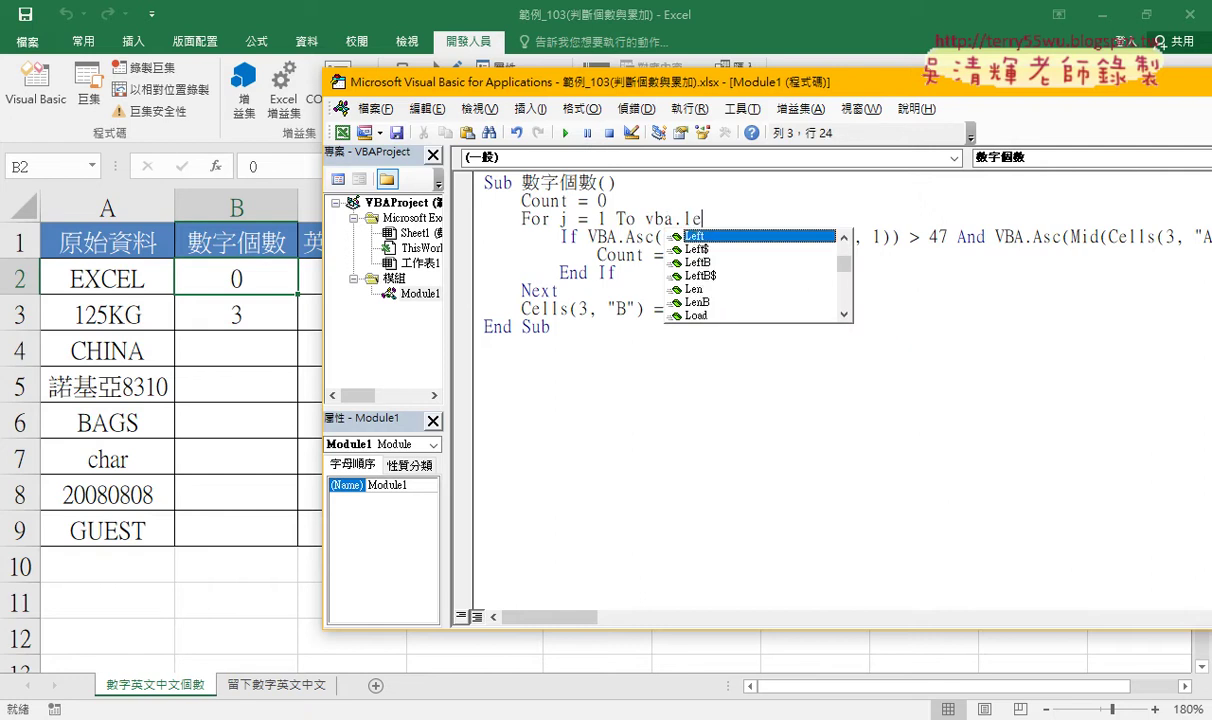
{"action": "key", "text": "Down"}
{"action": "key", "text": "Down"}
{"action": "key", "text": "Down"}
{"action": "key", "text": "Down"}
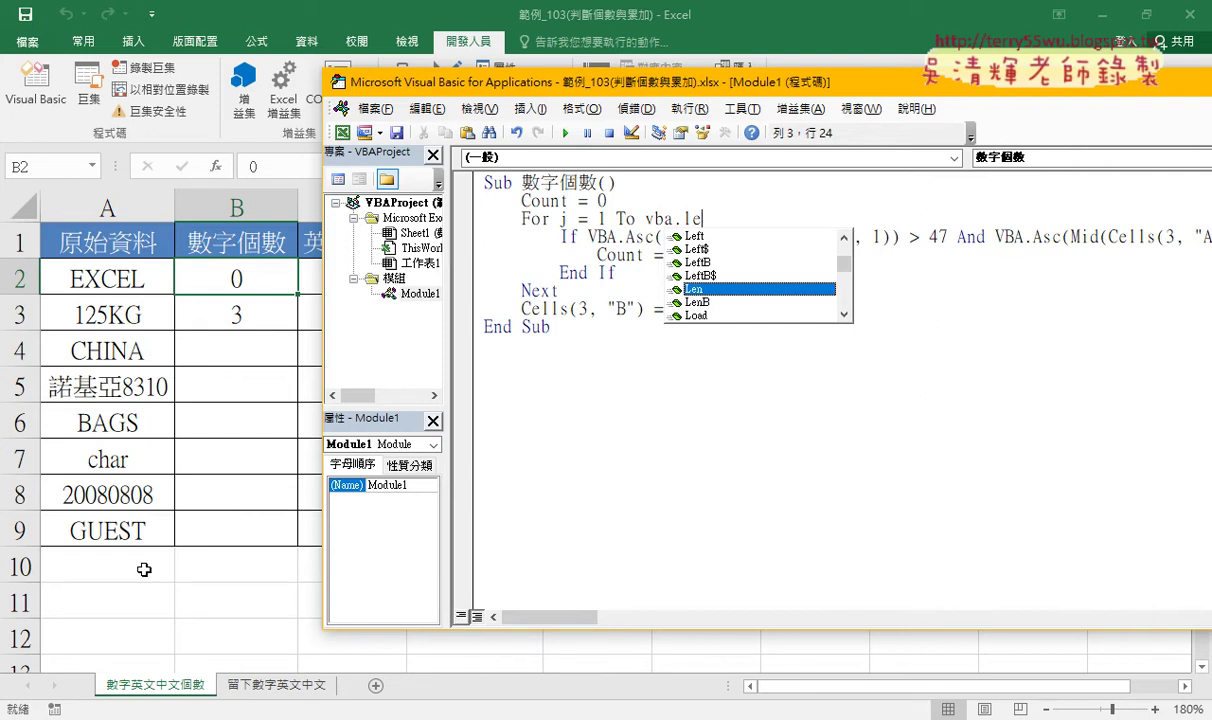
{"action": "double_click", "coordinate": [682, 287]}
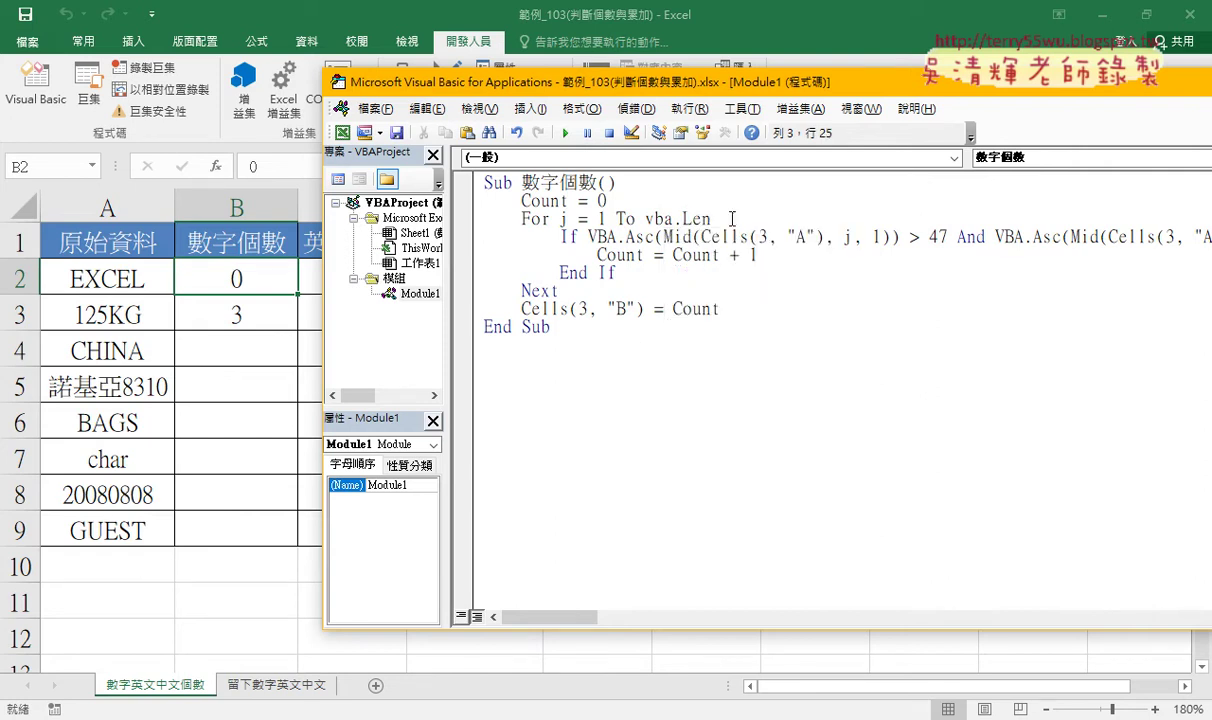
{"action": "left_click_drag", "start_coordinate": [681, 218], "coordinate": [646, 218]}
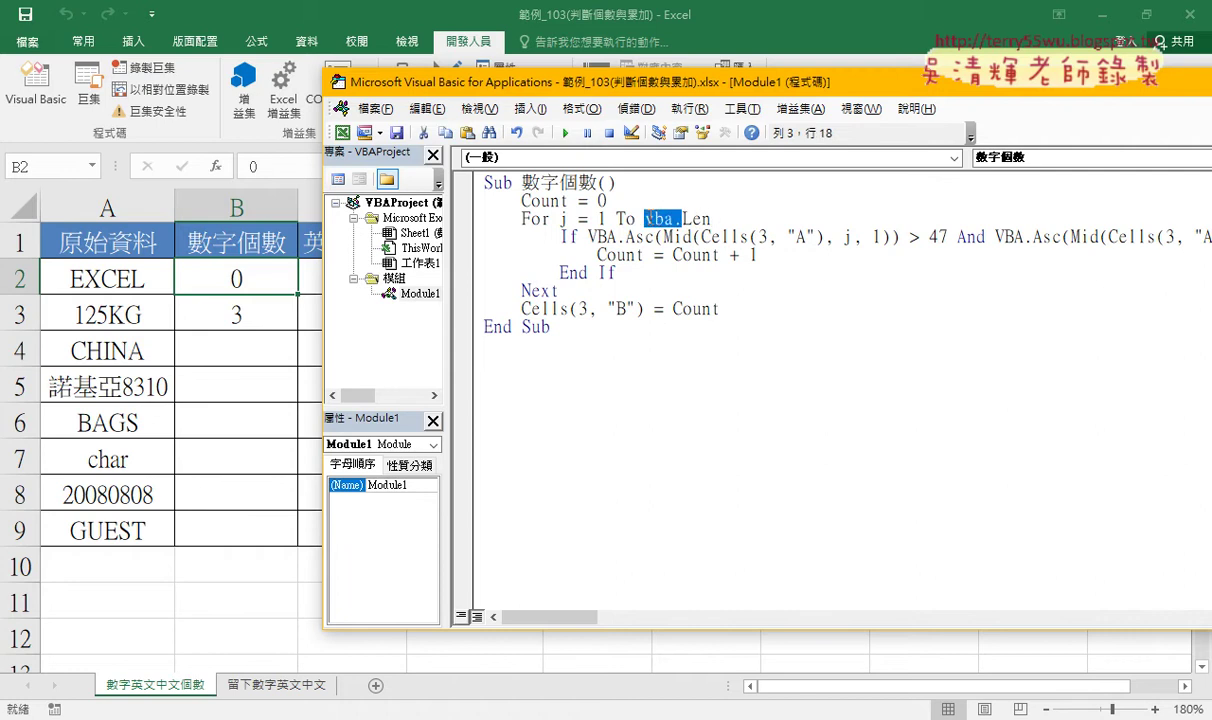
{"action": "key", "text": "BackSpace"}
{"action": "key", "text": "End"}
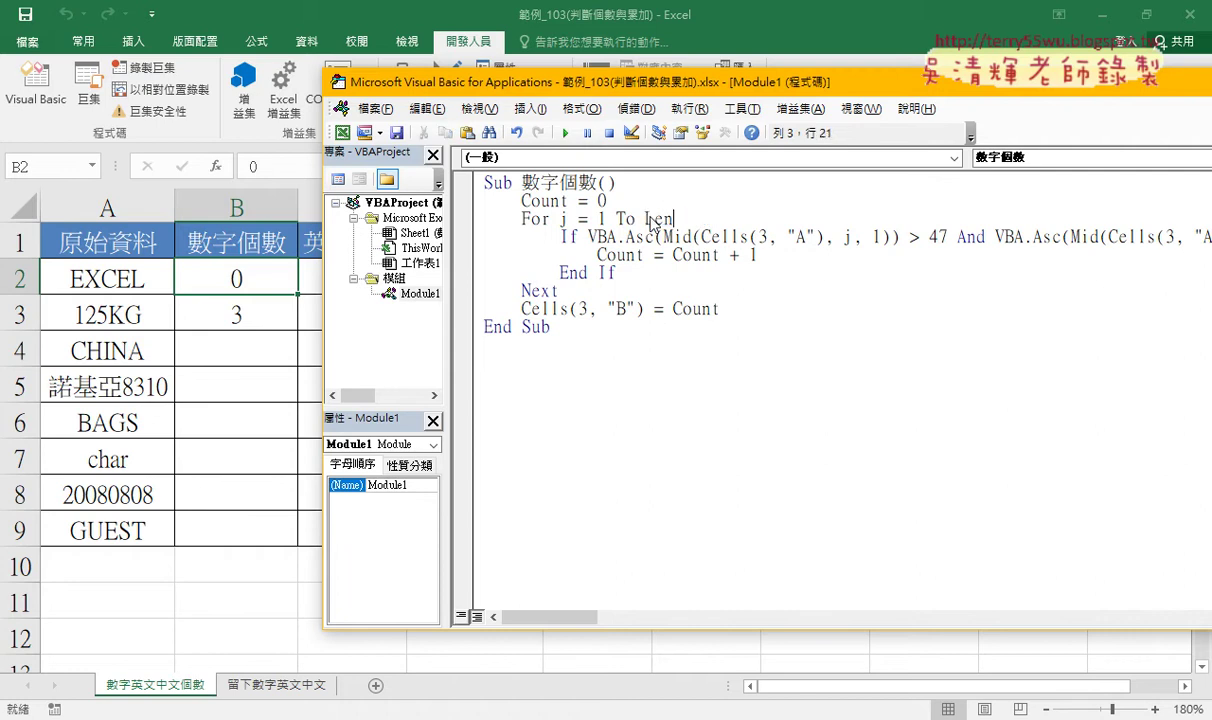
{"action": "type", "text": "()"}
Step: Put Cells(3, "A") inside Len so the inner loop runs j = 1 To Len(Cells(3, "A"))
{"action": "left_click", "coordinate": [785, 272]}
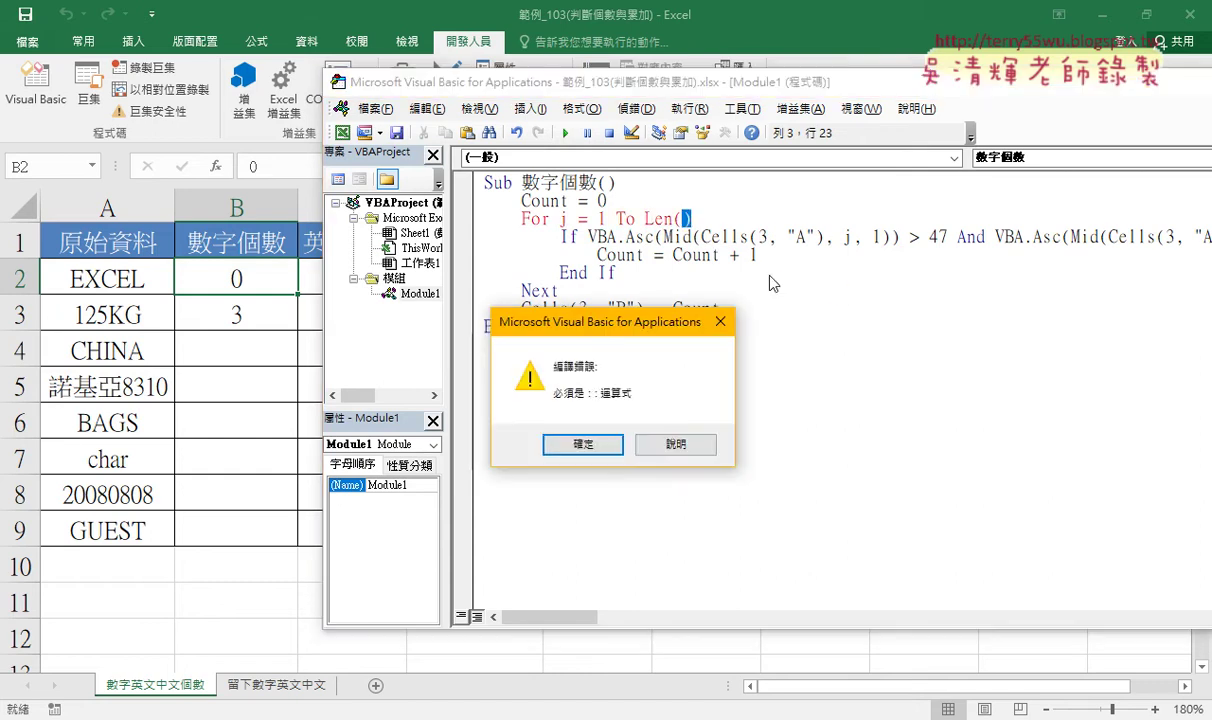
{"action": "left_click", "coordinate": [588, 446]}
{"action": "mouse_move", "coordinate": [823, 237]}
{"action": "left_mouse_down"}
{"action": "mouse_move", "coordinate": [727, 237]}
{"action": "mouse_move", "coordinate": [683, 219]}
{"action": "left_mouse_up"}
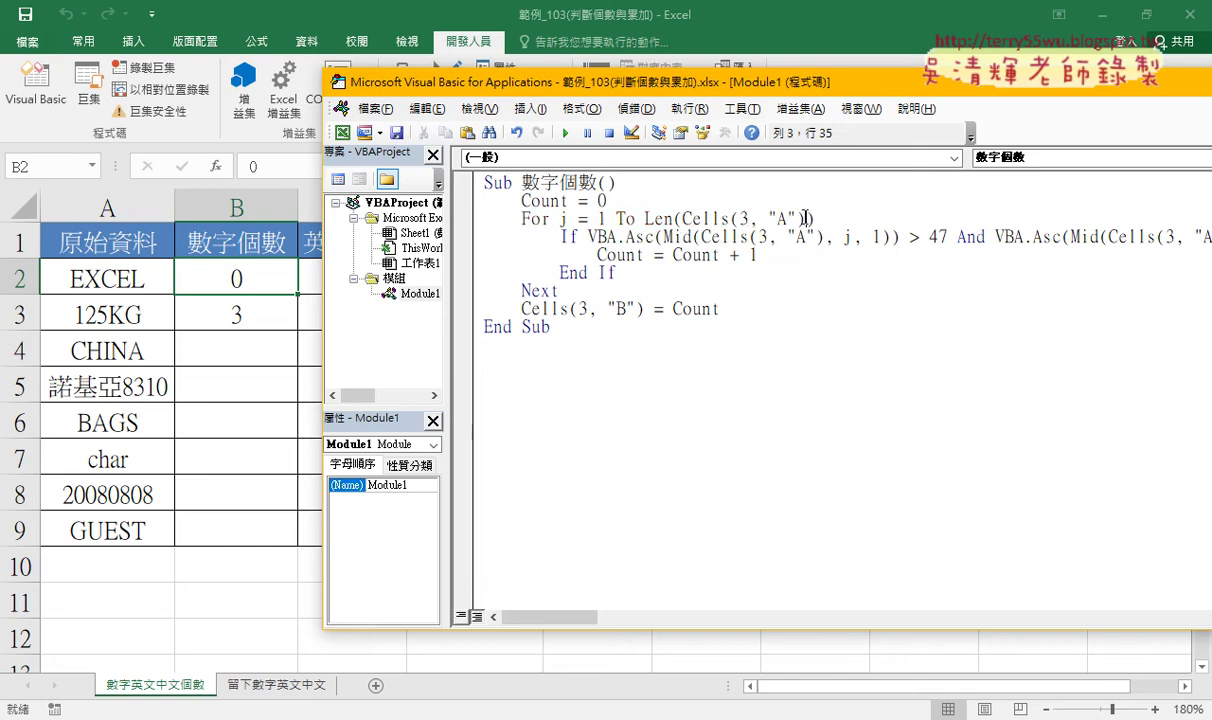
{"action": "left_click_drag", "start_coordinate": [806, 218], "coordinate": [683, 218]}
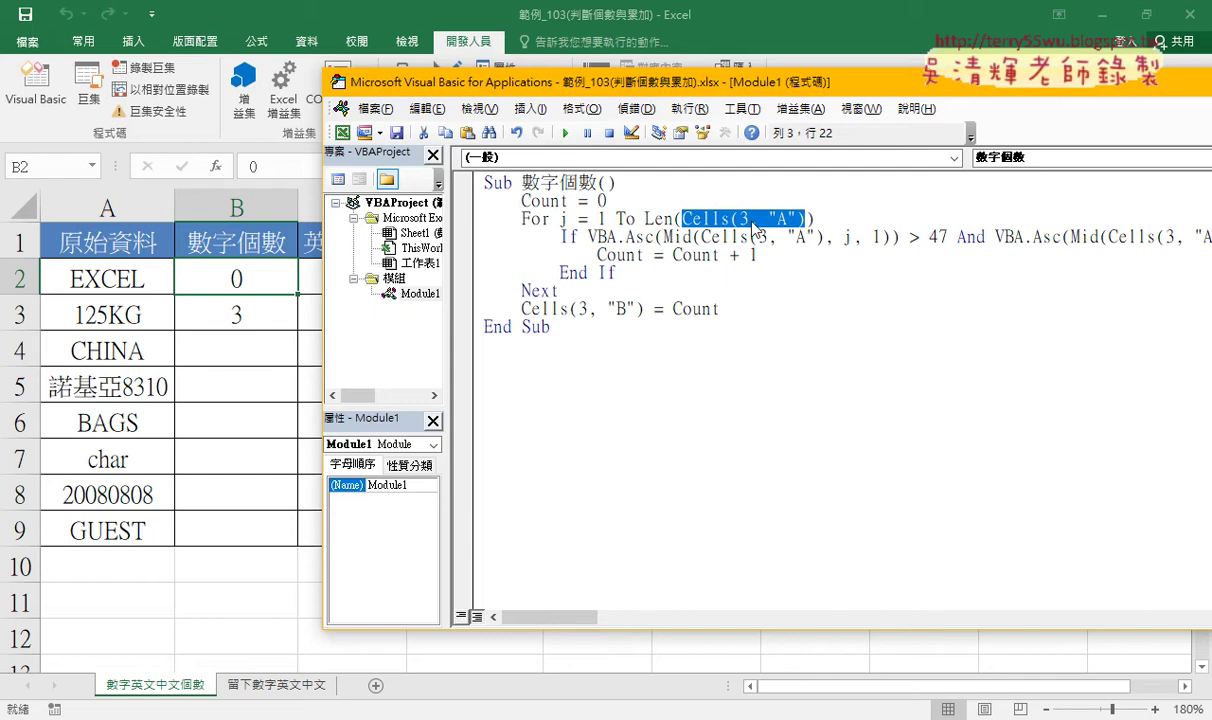
{"action": "left_click", "coordinate": [758, 219]}
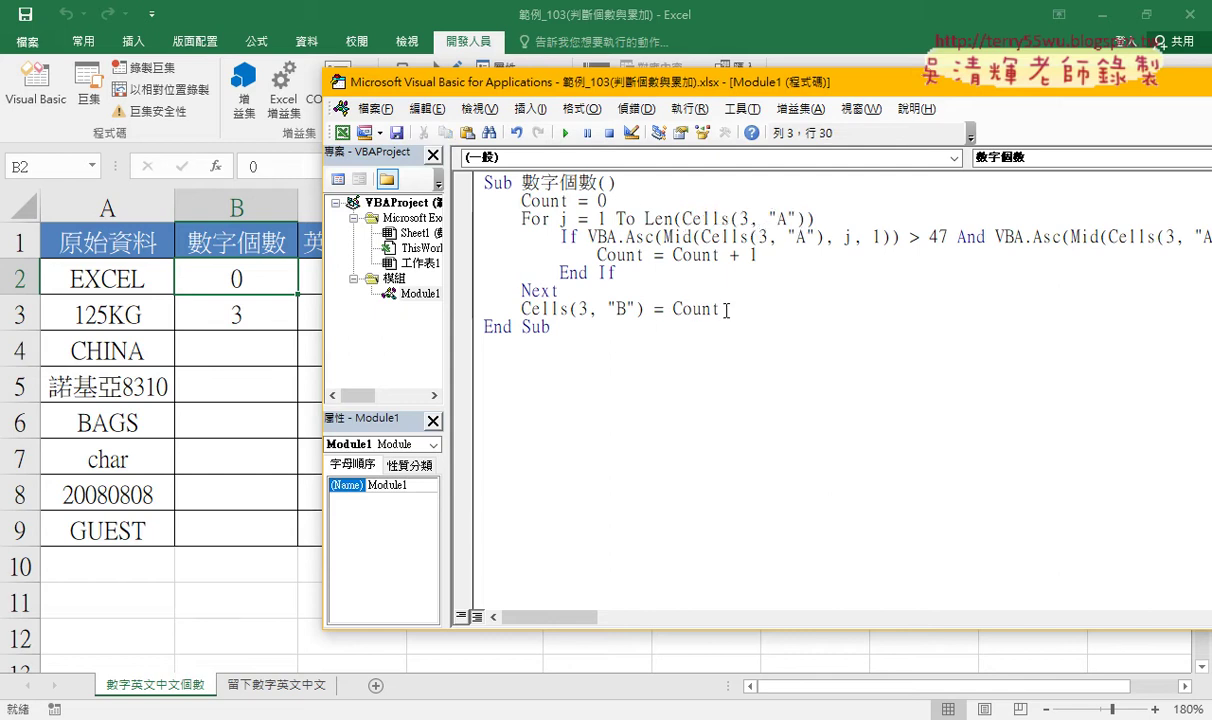
{"action": "left_click_drag", "start_coordinate": [726, 311], "coordinate": [484, 201]}
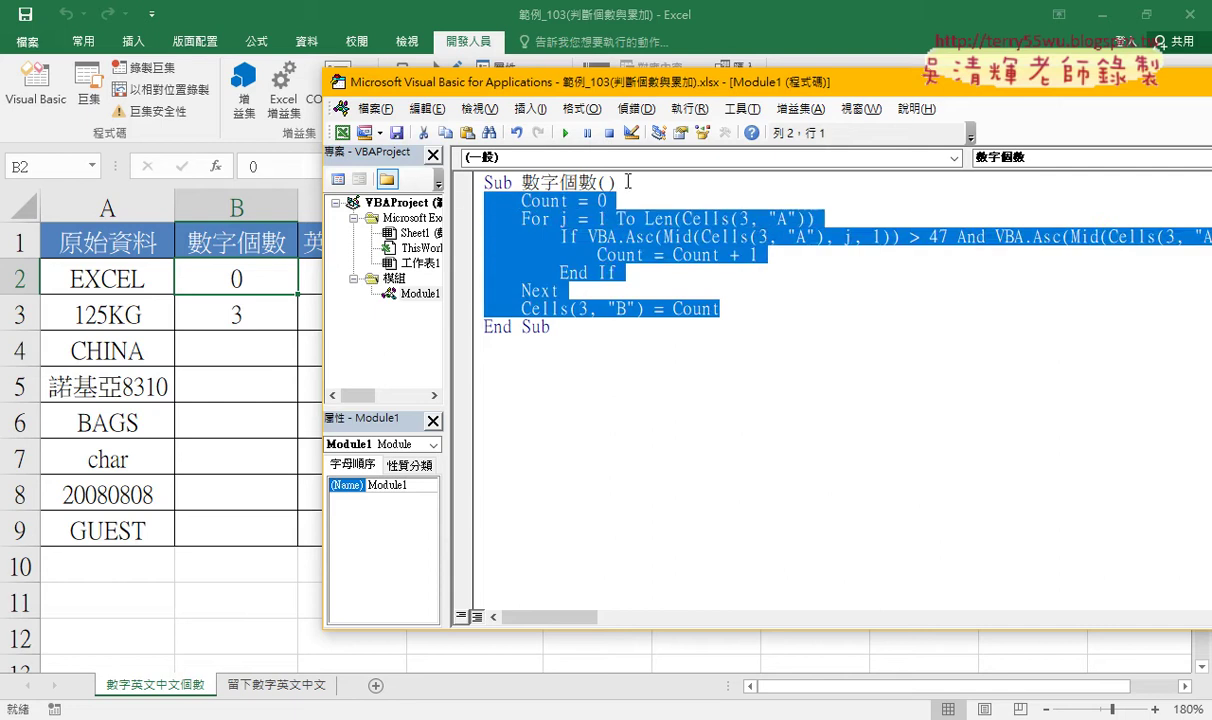
Step: Add For i = 2 To 9 and Next lines below the macro header
{"action": "key", "text": "Left"}
{"action": "key", "text": "Return"}
{"action": "key", "text": "Return"}
{"action": "key", "text": "Tab"}
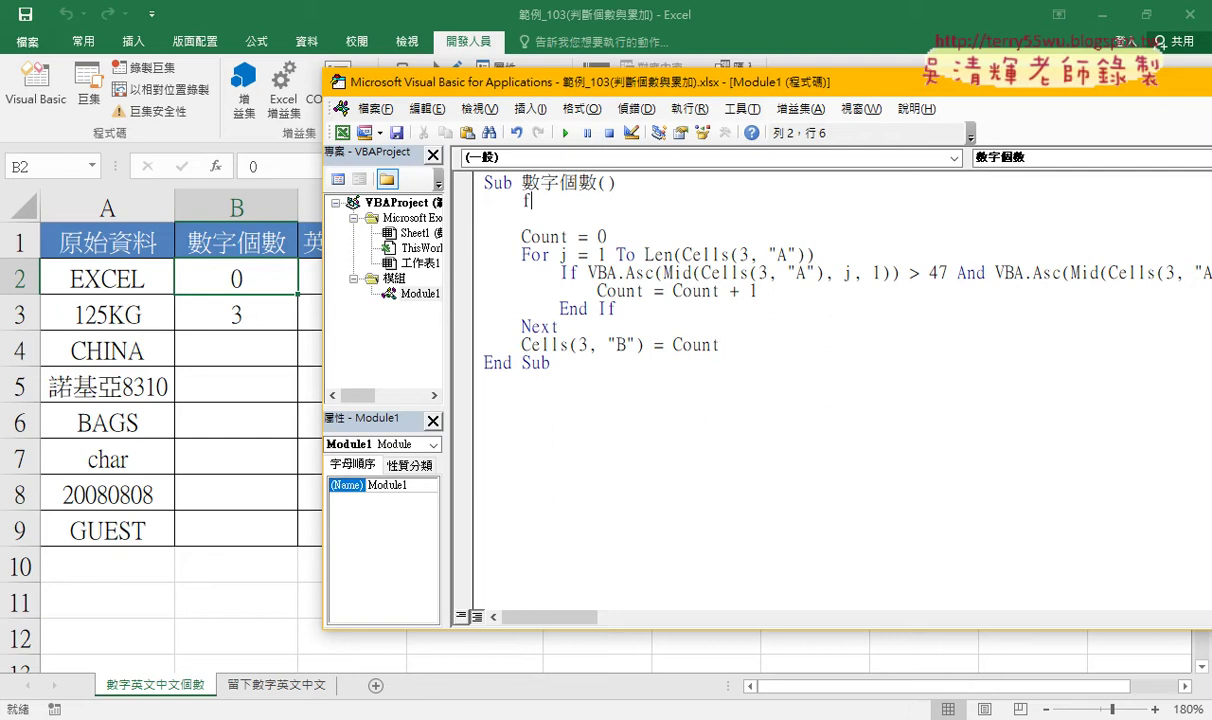
{"action": "type", "text": "for i"}
{"action": "type", "text": "=2 "}
{"action": "type", "text": "to "}
{"action": "type", "text": "9"}
{"action": "key", "text": "Return"}
{"action": "key", "text": "Return"}
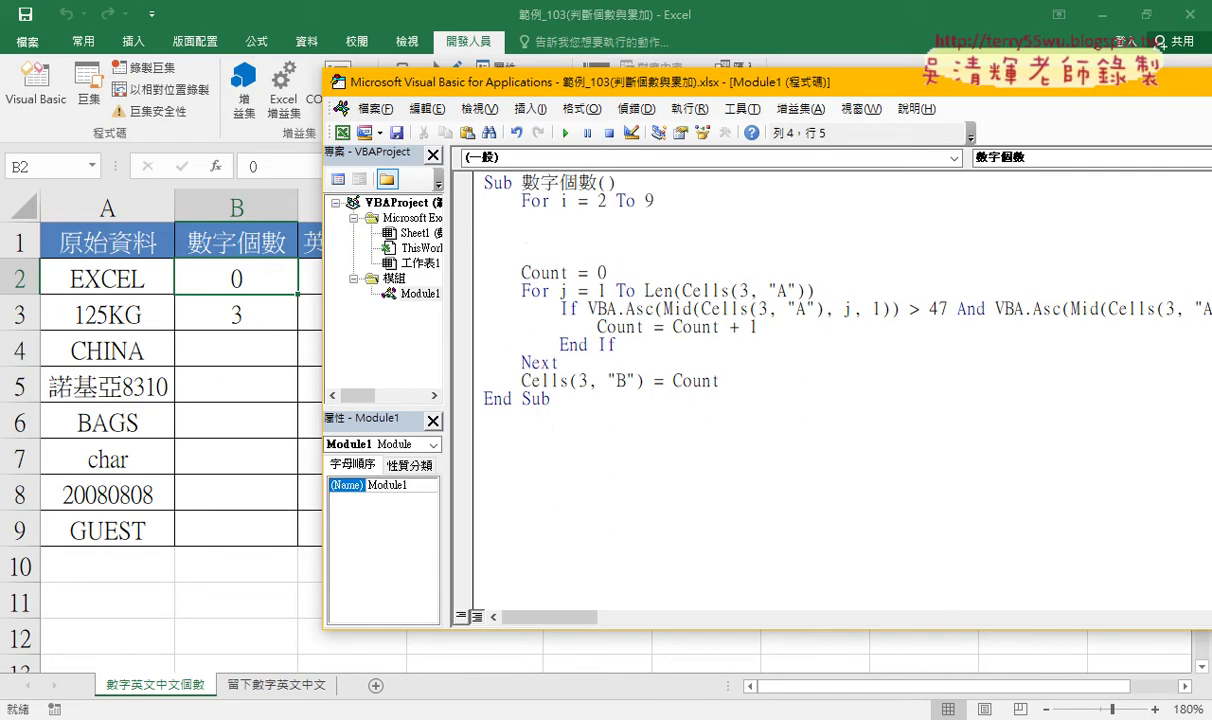
{"action": "type", "text": "next"}
{"action": "key", "text": "Up"}
Step: Move the counting code between For i and Next, indent it, and remove extra blank lines
{"action": "mouse_move", "coordinate": [720, 381]}
{"action": "left_mouse_down"}
{"action": "mouse_move", "coordinate": [480, 296]}
{"action": "mouse_move", "coordinate": [482, 226]}
{"action": "left_mouse_up"}
{"action": "mouse_move", "coordinate": [720, 327]}
{"action": "left_mouse_down"}
{"action": "mouse_move", "coordinate": [510, 277]}
{"action": "mouse_move", "coordinate": [514, 226]}
{"action": "left_mouse_up"}
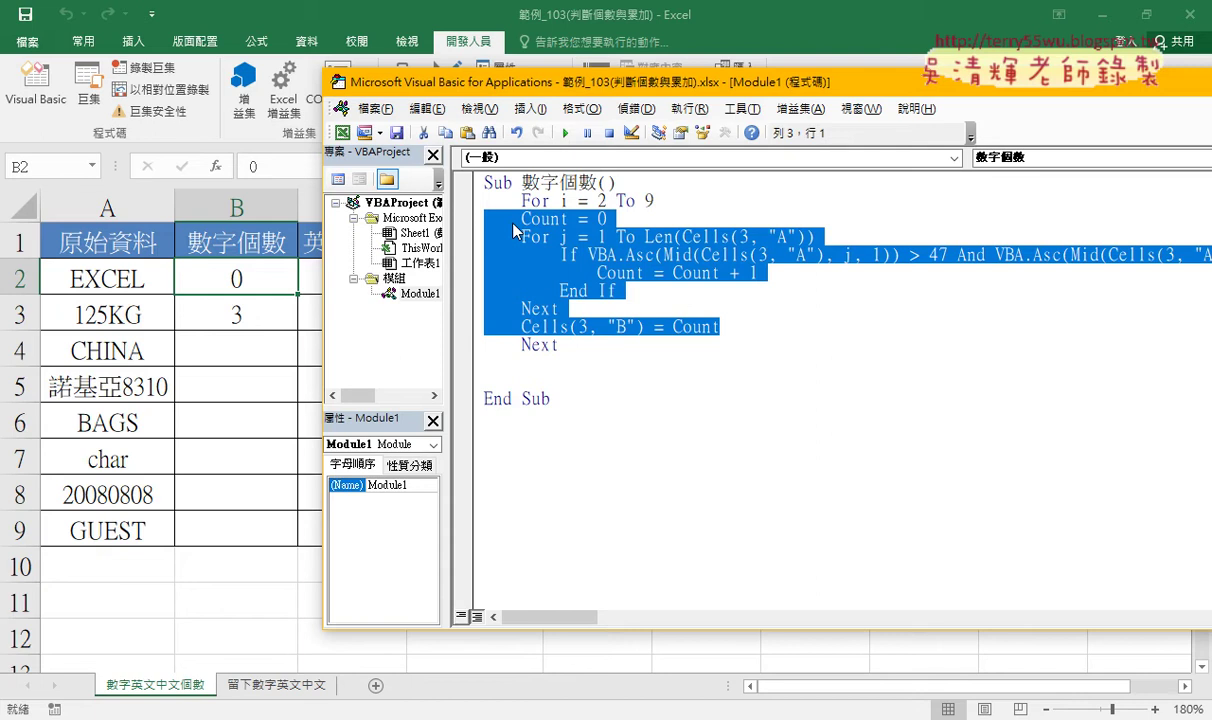
{"action": "key", "text": "Tab"}
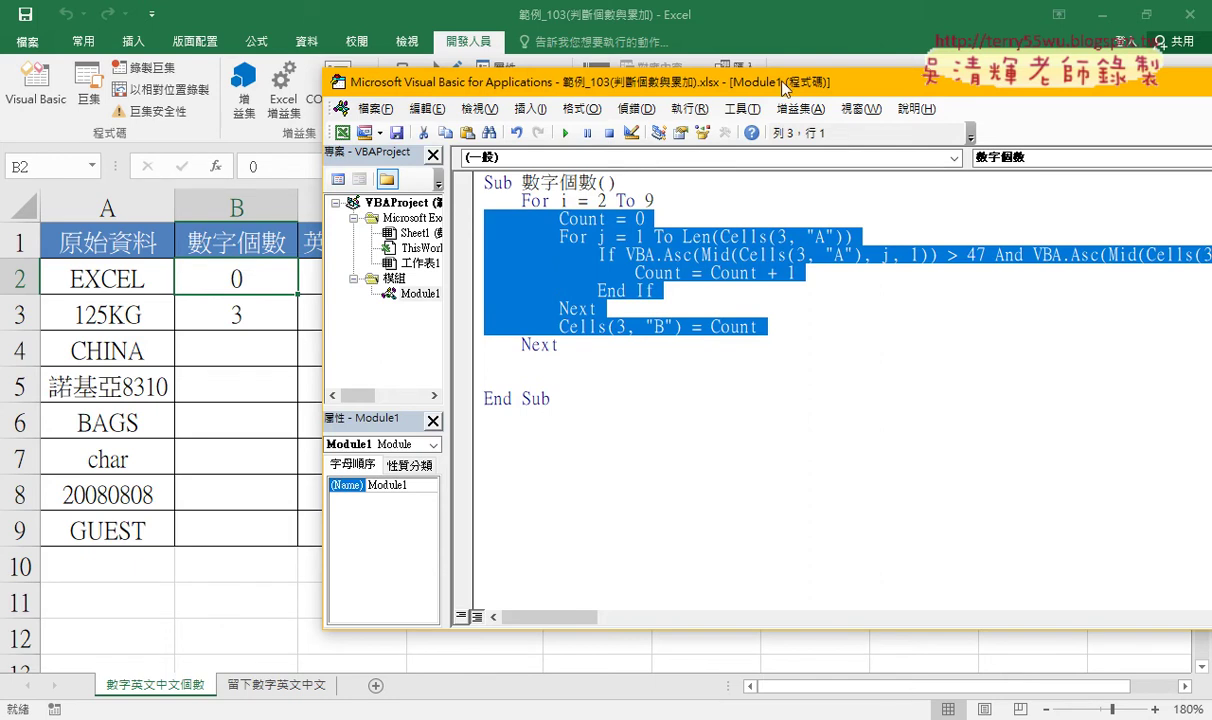
{"action": "left_click", "coordinate": [548, 362]}
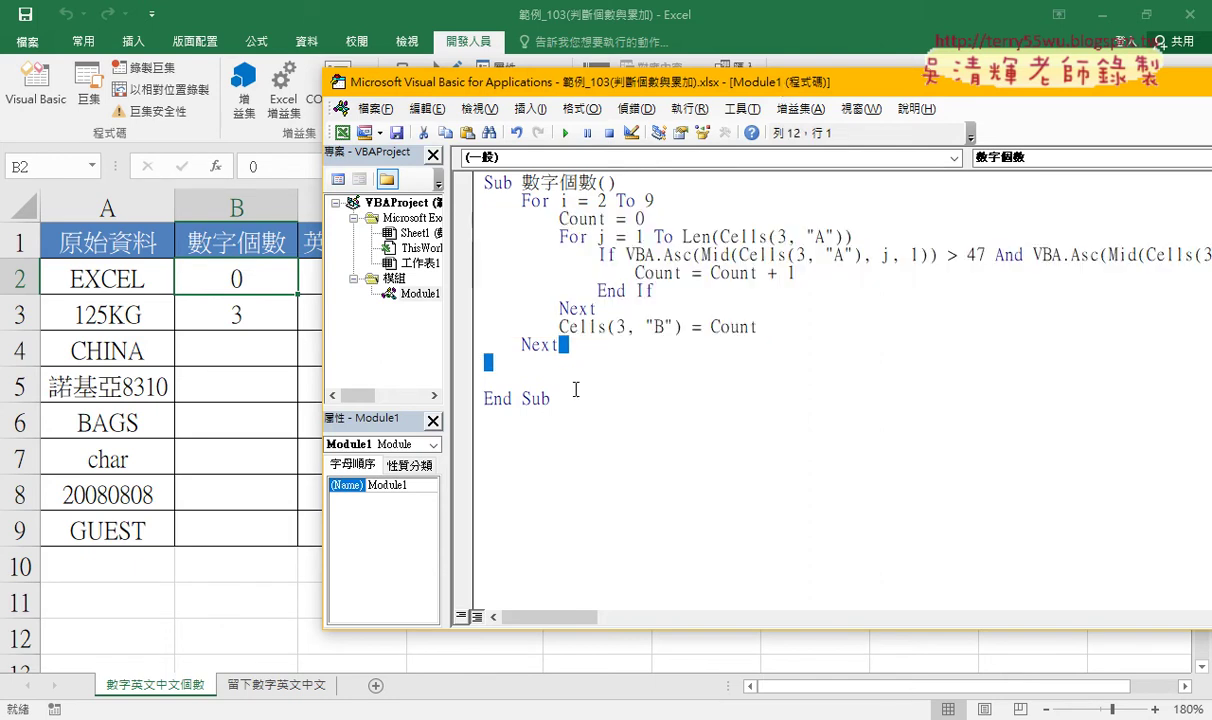
{"action": "key", "text": "Delete"}
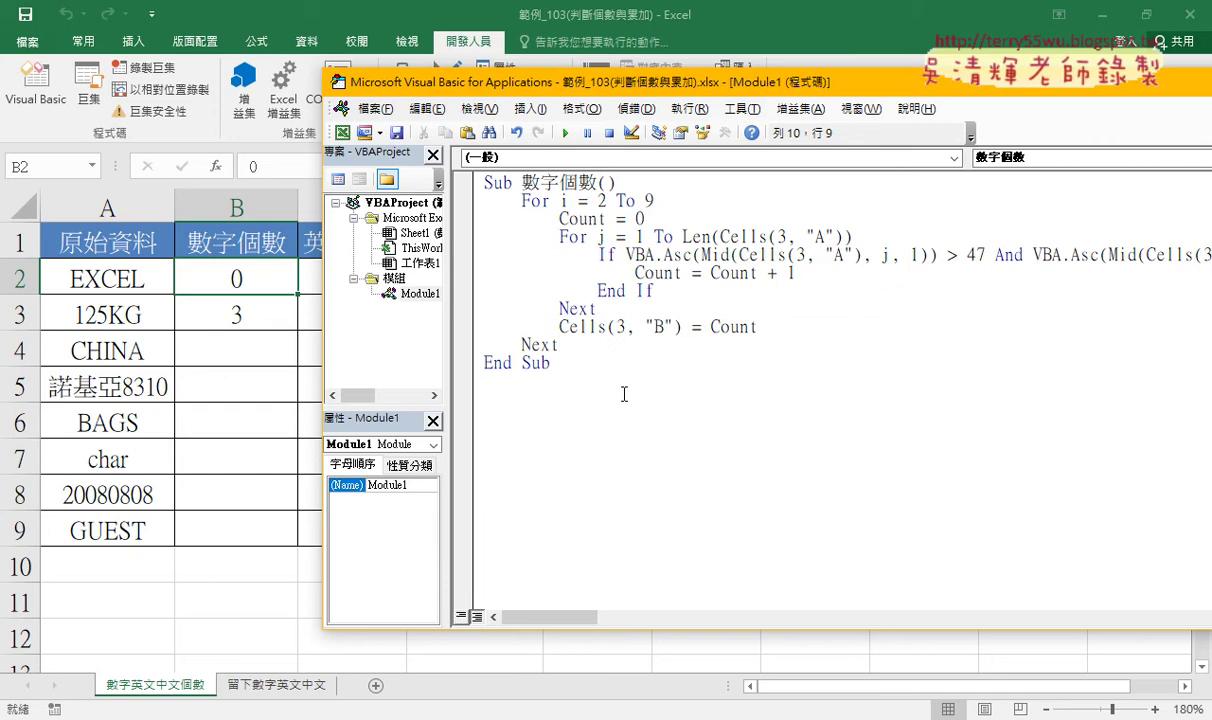
{"action": "left_click_drag", "start_coordinate": [688, 83], "coordinate": [613, 85]}
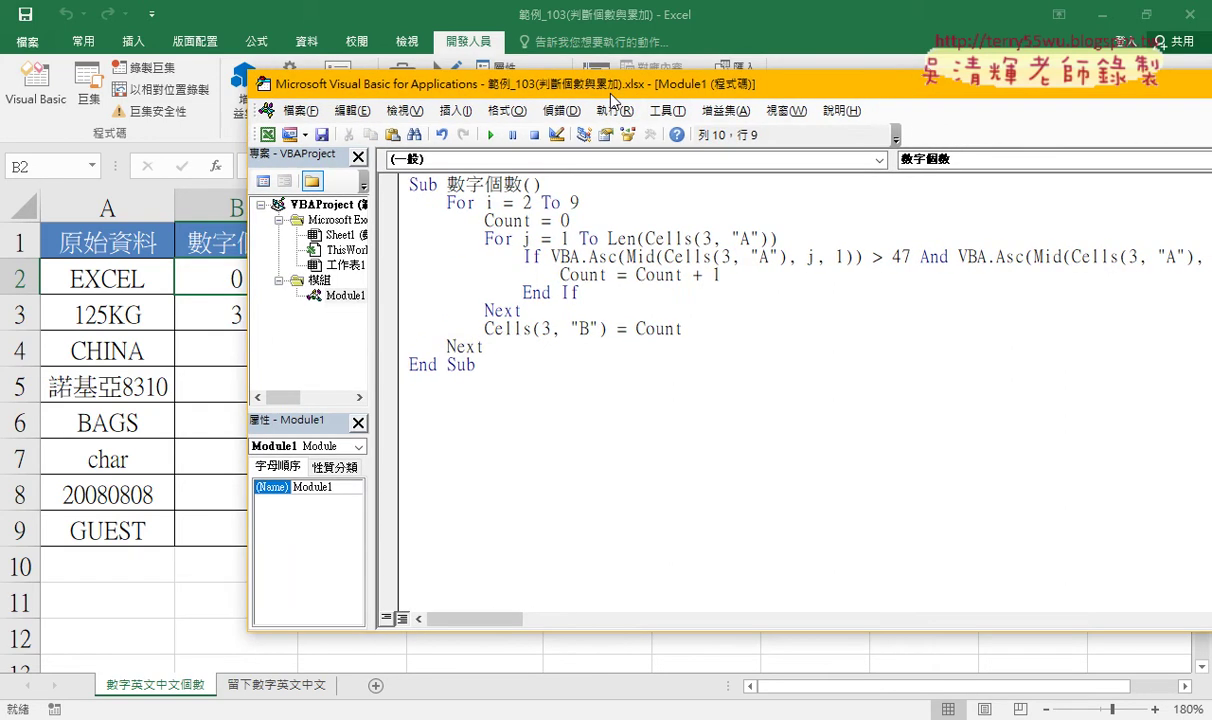
Step: Change row 3 to i in the Len, both Mid, and result Cells references
{"action": "double_click", "coordinate": [706, 238]}
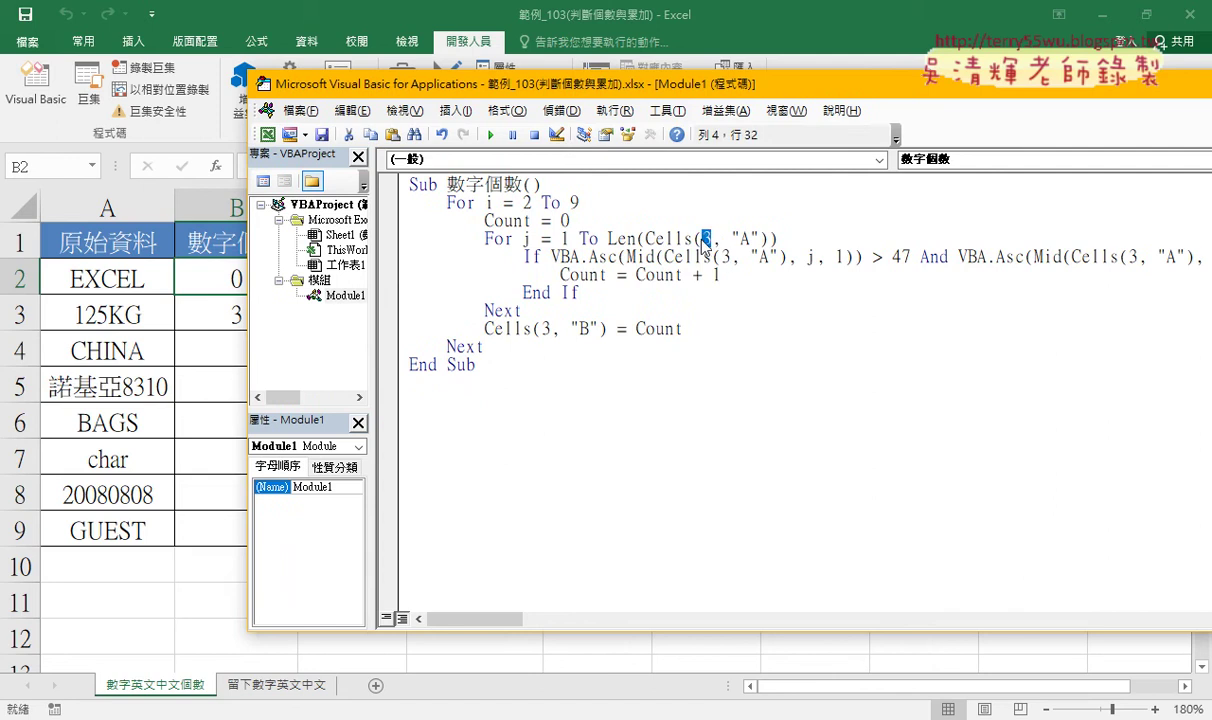
{"action": "type", "text": "i"}
{"action": "double_click", "coordinate": [726, 257]}
{"action": "type", "text": "i"}
{"action": "double_click", "coordinate": [1134, 256]}
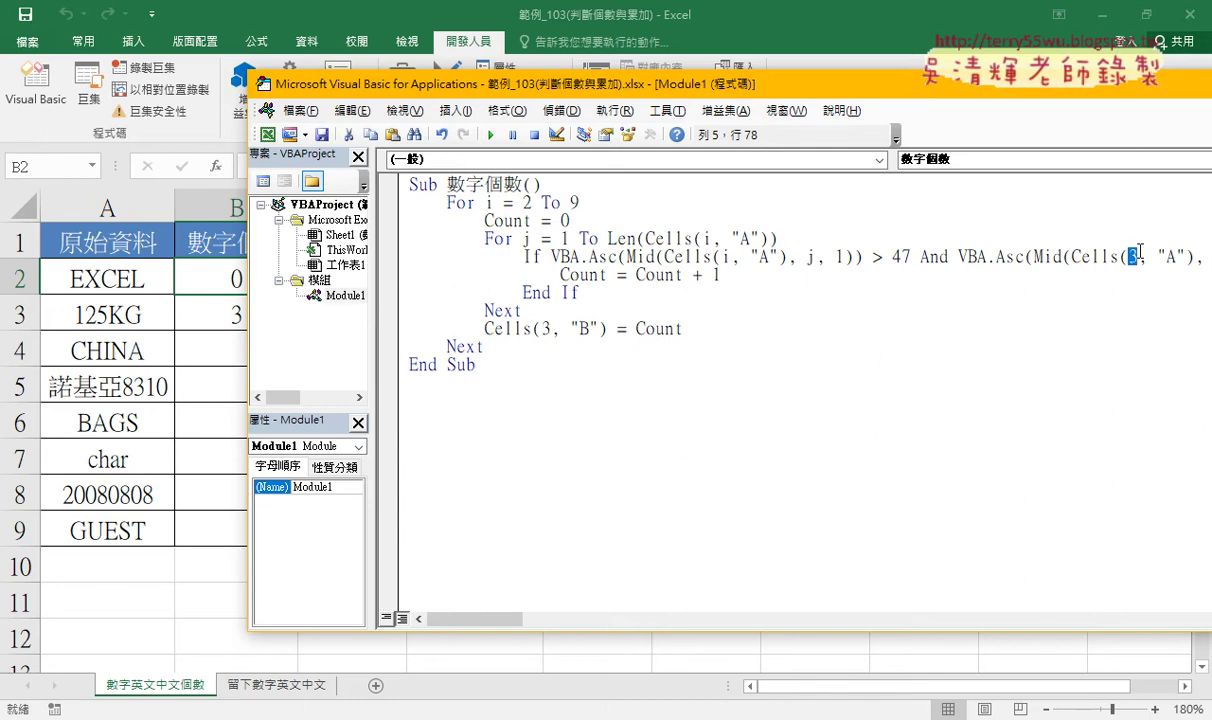
{"action": "type", "text": "i"}
{"action": "double_click", "coordinate": [550, 330]}
{"action": "type", "text": "i"}
Step: Highlight the For i loop and its Count = 0 body to review the finished structure
{"action": "left_click", "coordinate": [641, 387]}
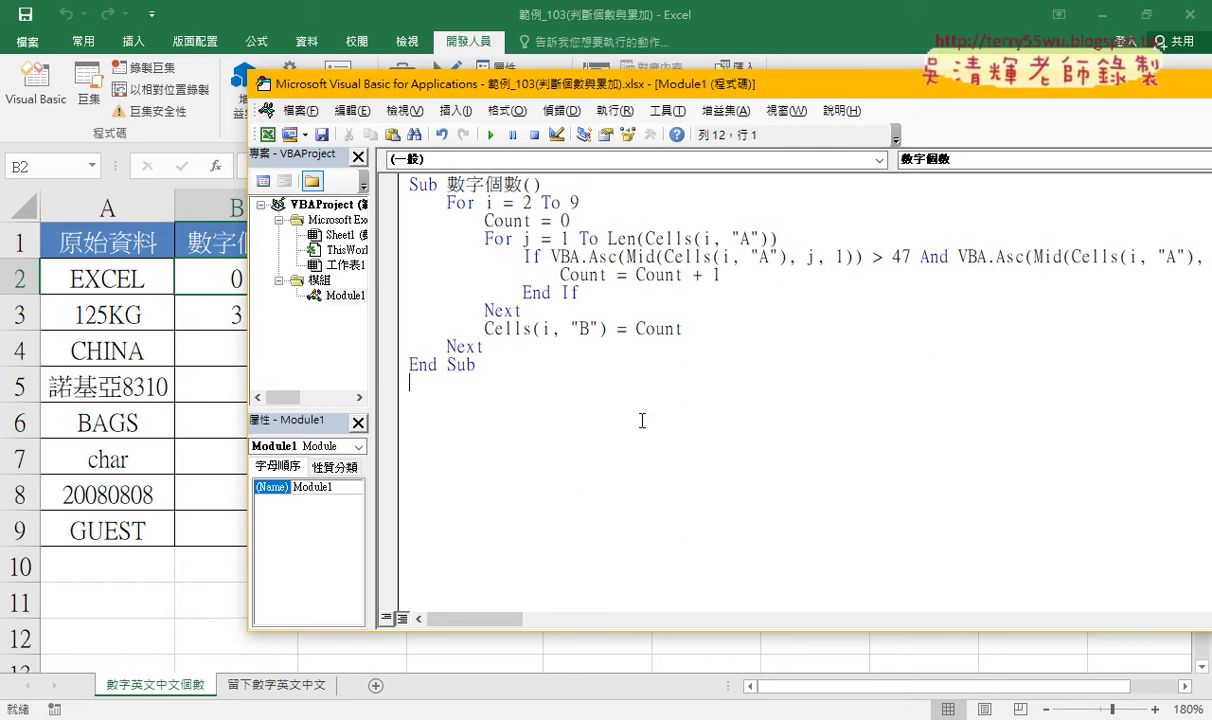
{"action": "left_click_drag", "start_coordinate": [488, 347], "coordinate": [341, 201]}
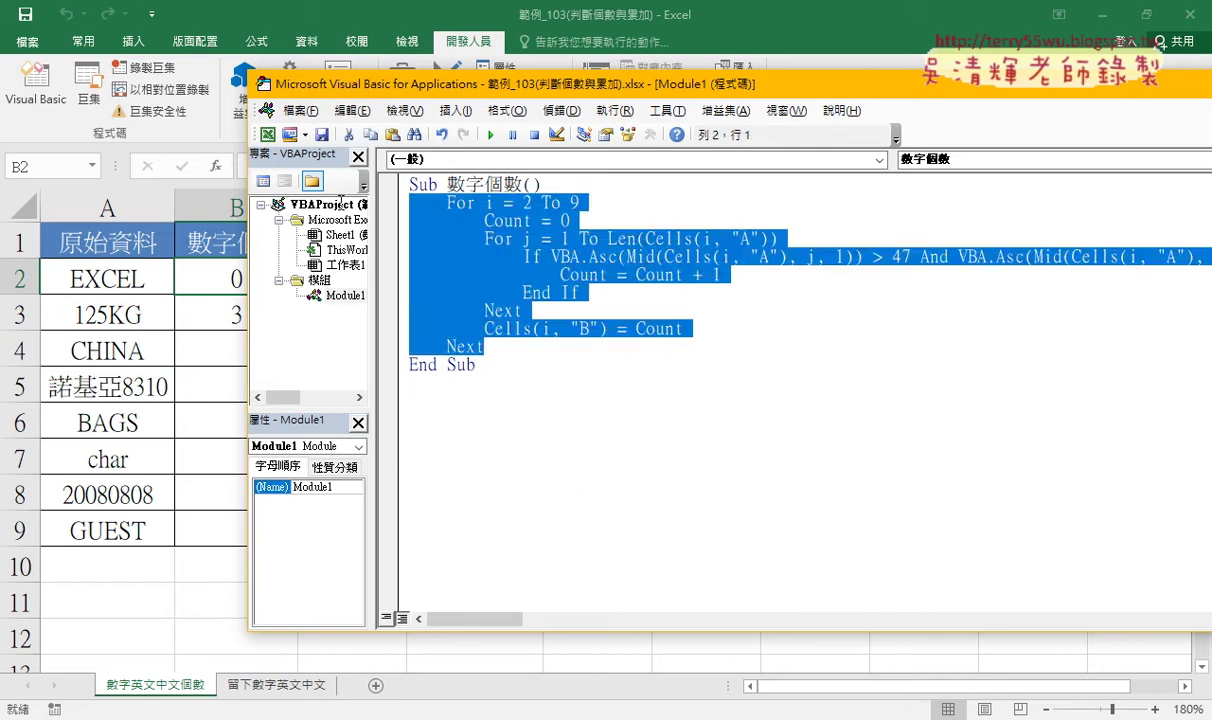
{"action": "left_click", "coordinate": [496, 292]}
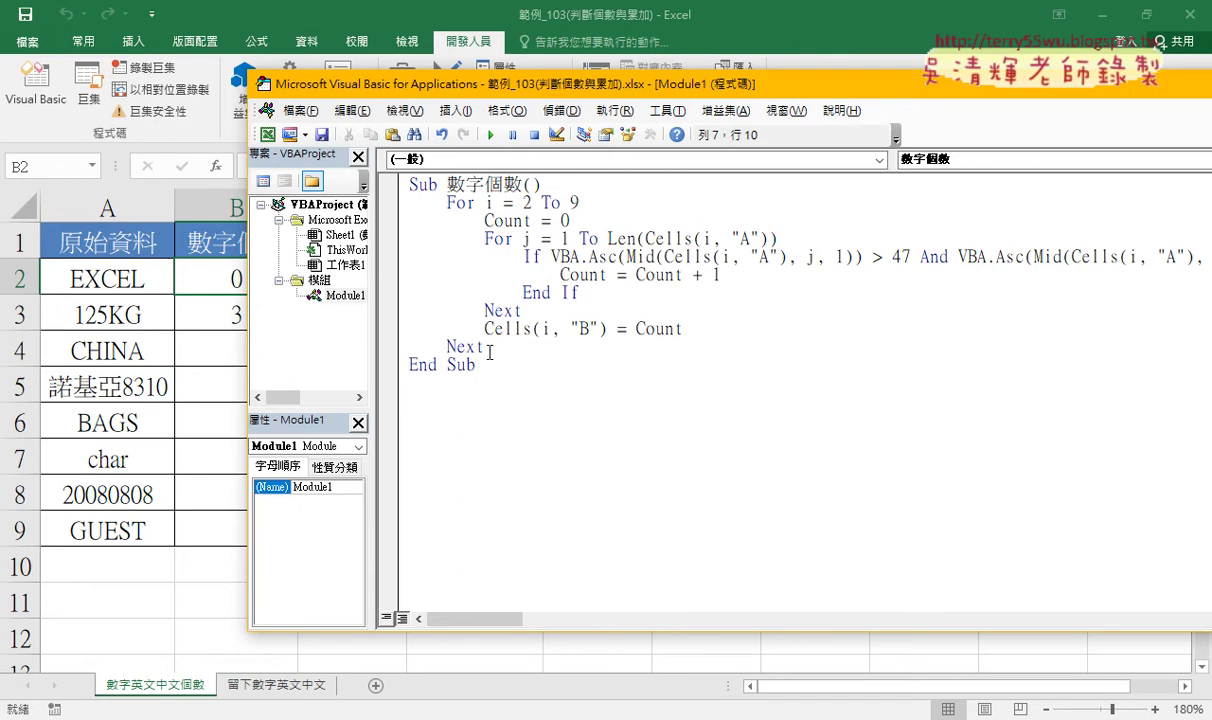
{"action": "left_click", "coordinate": [513, 202]}
{"action": "left_click_drag", "start_coordinate": [690, 321], "coordinate": [540, 204]}
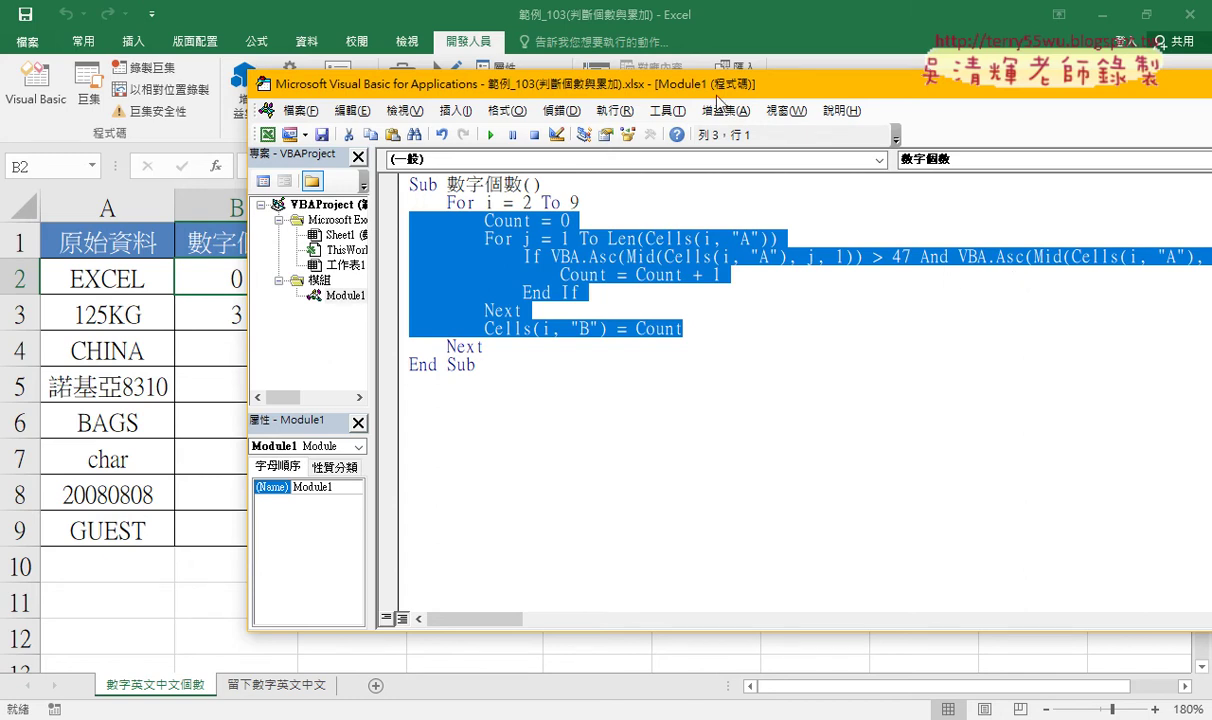
{"action": "left_click_drag", "start_coordinate": [666, 84], "coordinate": [714, 83]}
{"action": "left_click", "coordinate": [630, 291]}
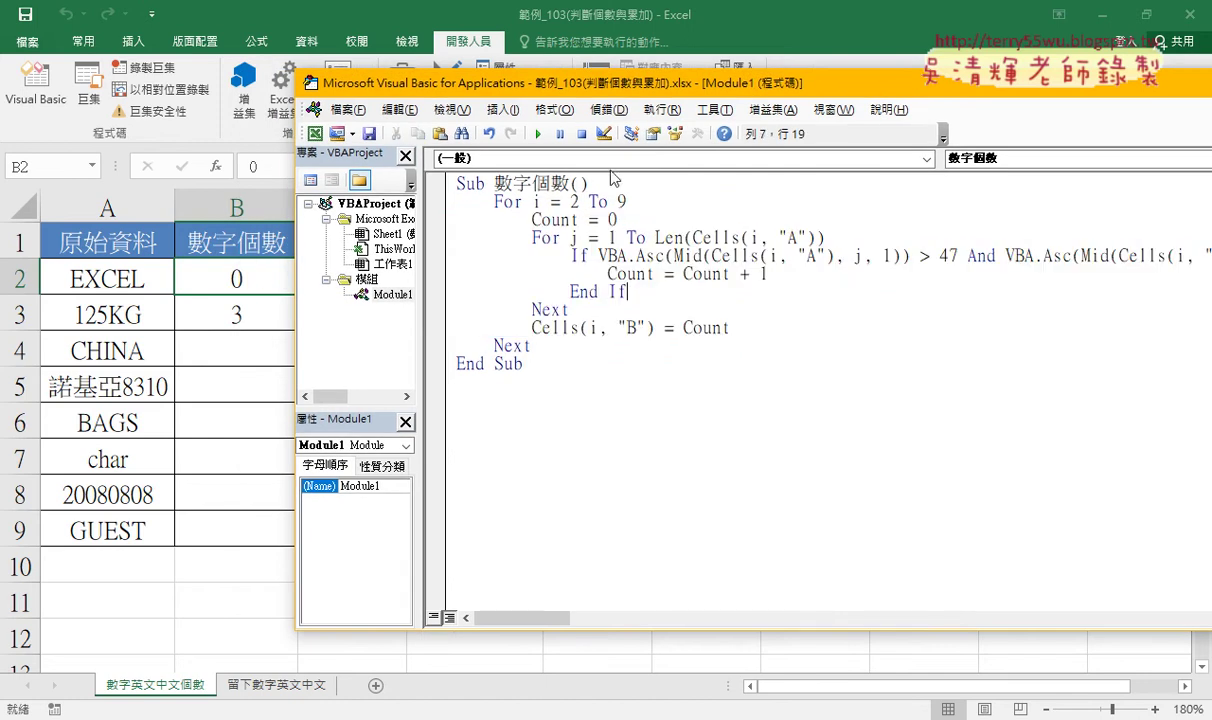
Step: Run the macro to fill B2:B9 with 0,3,0,4,0,0,8,0, underlining the 3, 4 and 8
{"action": "left_click", "coordinate": [538, 134]}
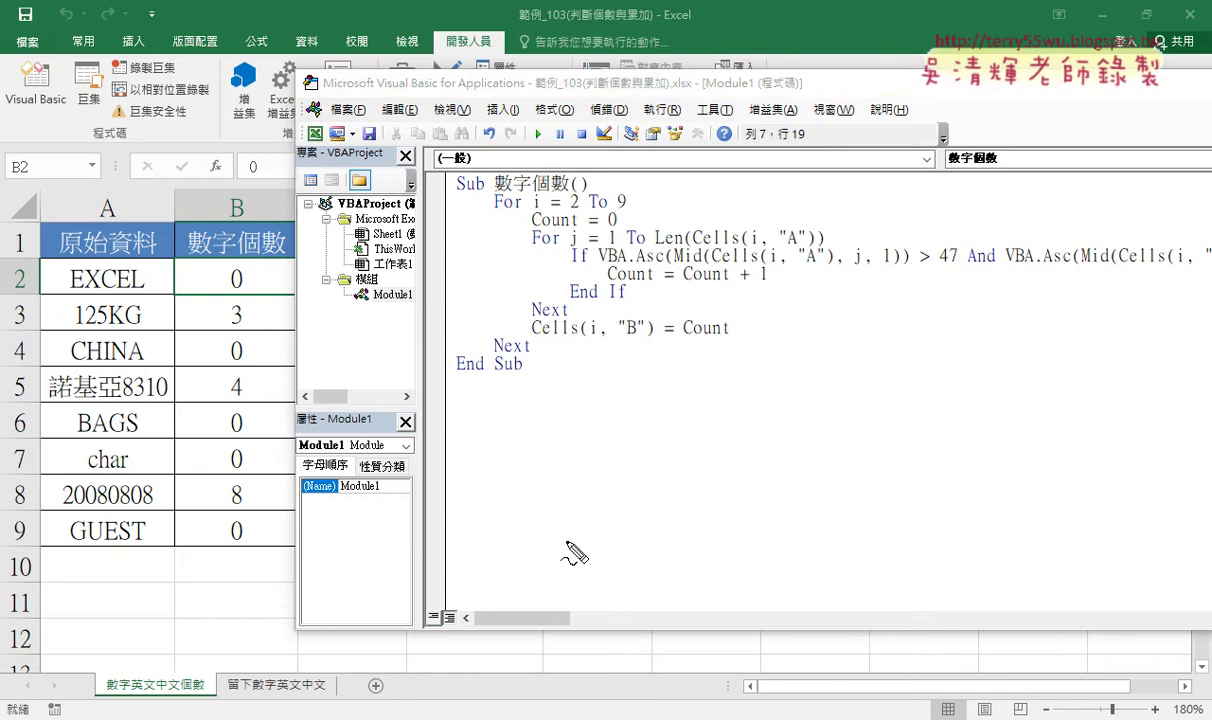
{"action": "left_click_drag", "start_coordinate": [222, 326], "coordinate": [245, 325]}
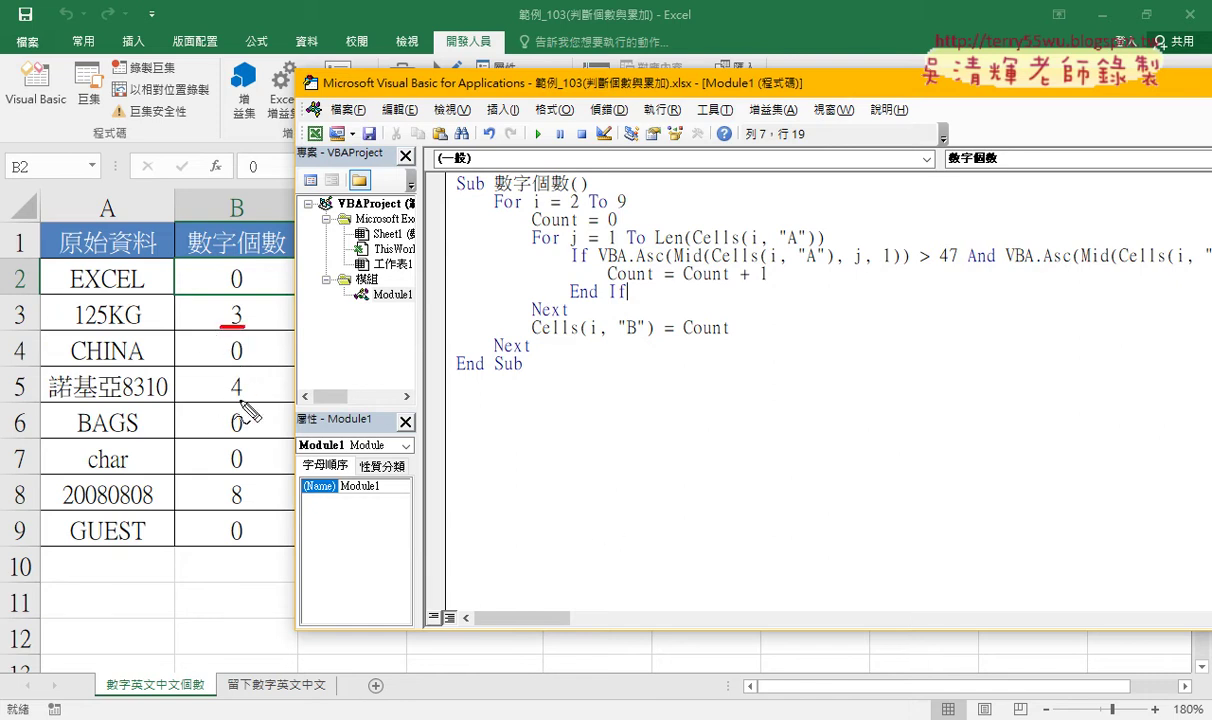
{"action": "left_click_drag", "start_coordinate": [222, 400], "coordinate": [242, 399]}
{"action": "left_click_drag", "start_coordinate": [222, 509], "coordinate": [247, 508]}
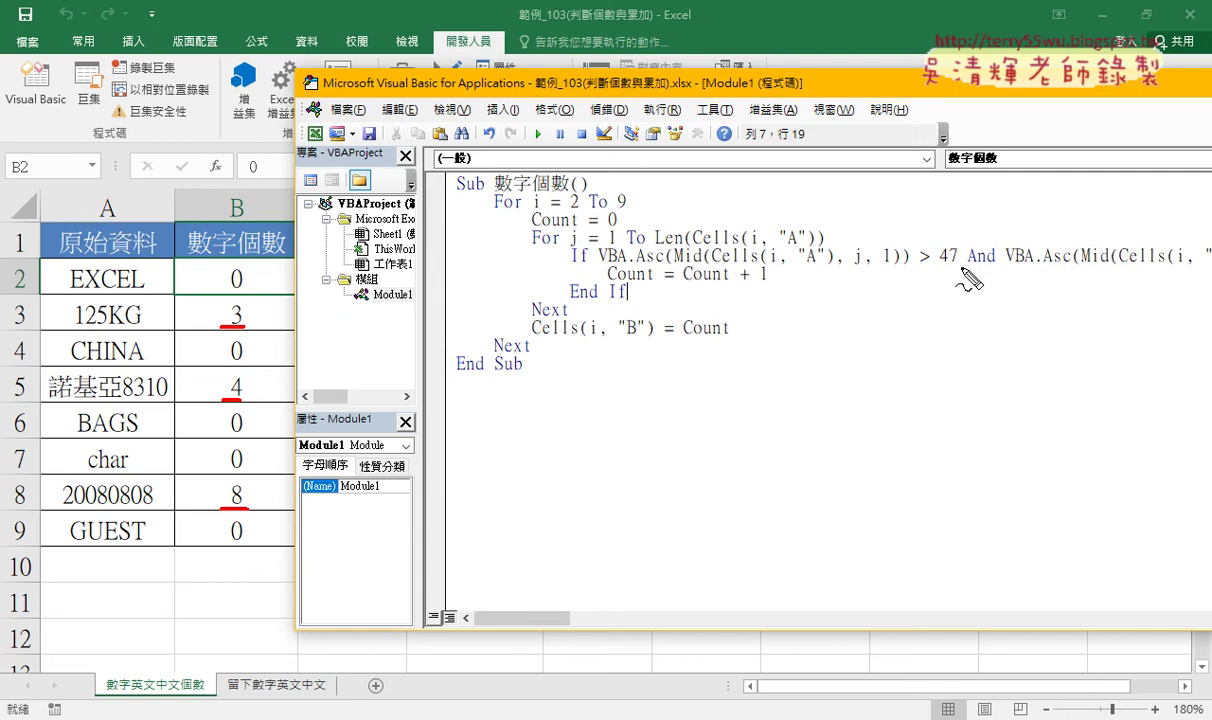
Step: Underline the > 47 condition in the code, clear the marks, and return to the Chr page
{"action": "left_click_drag", "start_coordinate": [958, 267], "coordinate": [916, 267]}
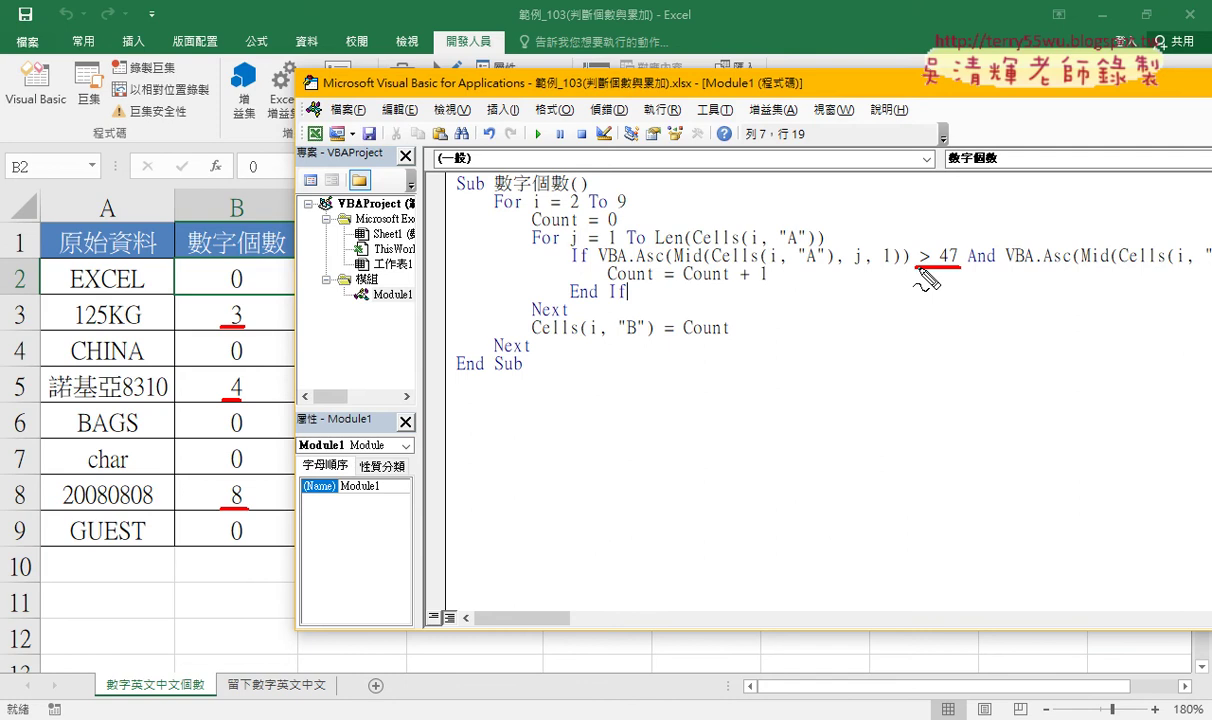
{"action": "key", "text": "Escape"}
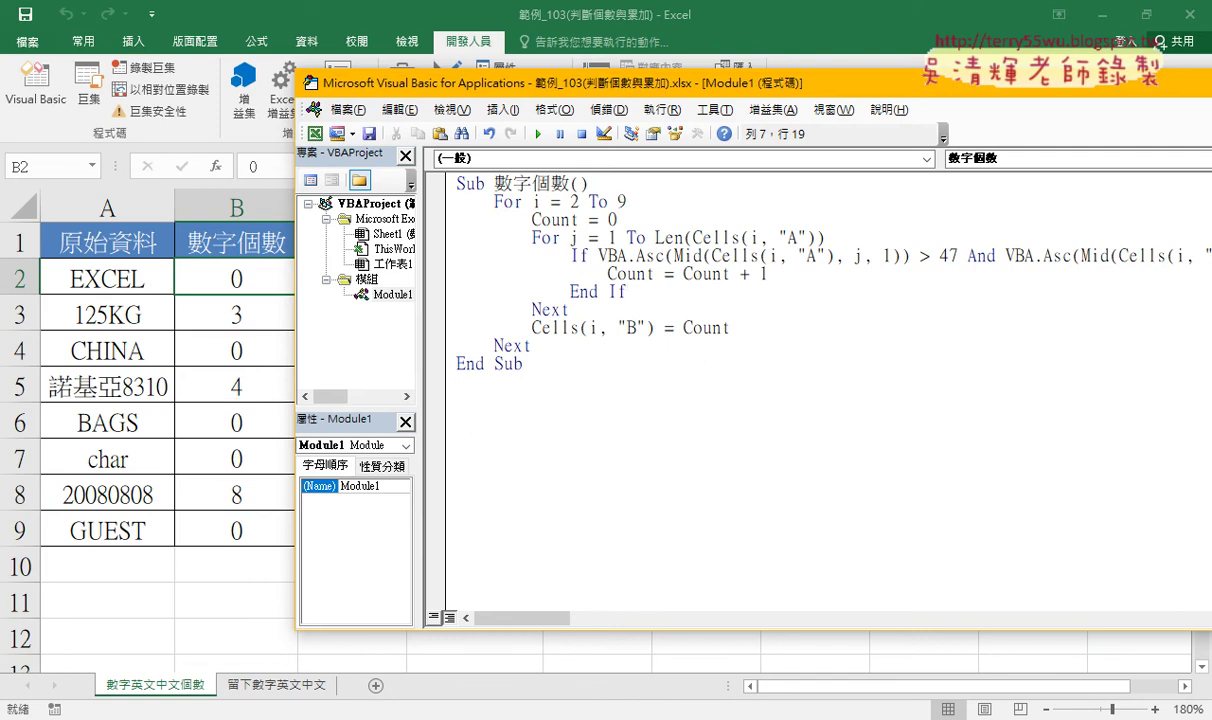
{"action": "key", "text": "alt+Tab"}
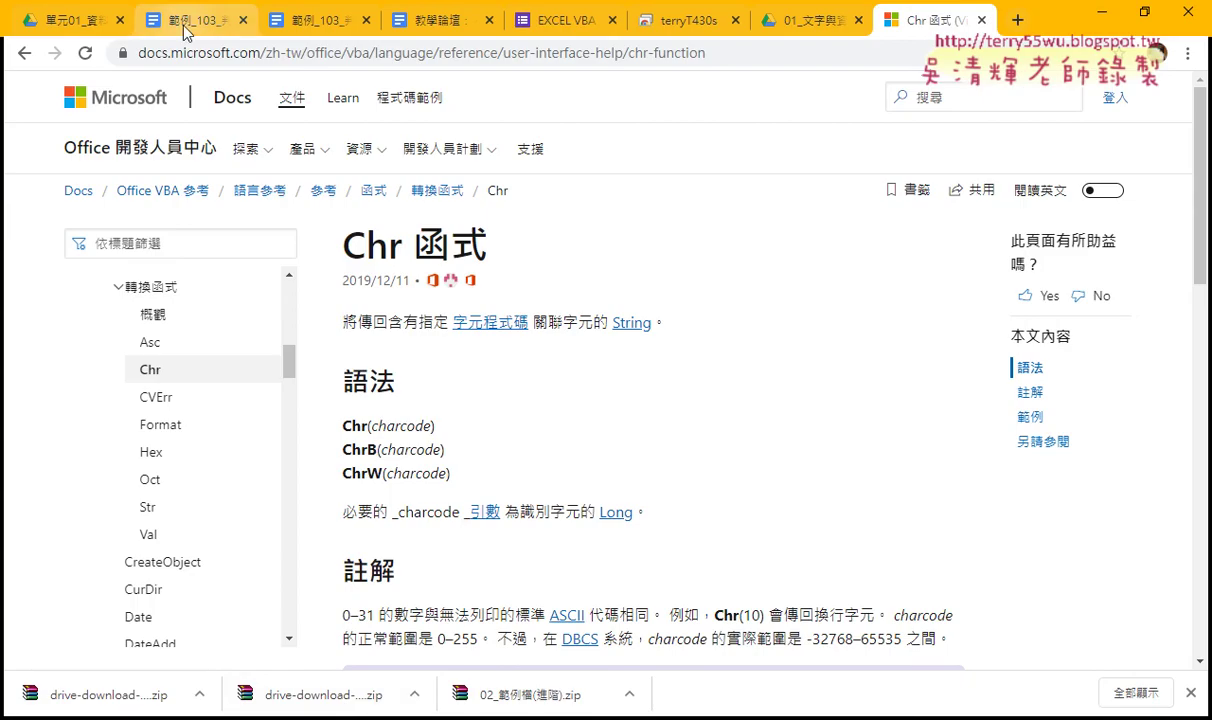
Step: Switch to the 範例_103 notes document and select the first digit-count Sub block
{"action": "left_click", "coordinate": [185, 32]}
{"action": "scroll", "coordinate": [455, 360], "scroll_direction": "up", "scroll_amount": 5}
{"action": "scroll", "coordinate": [480, 382], "scroll_direction": "up", "scroll_amount": 5}
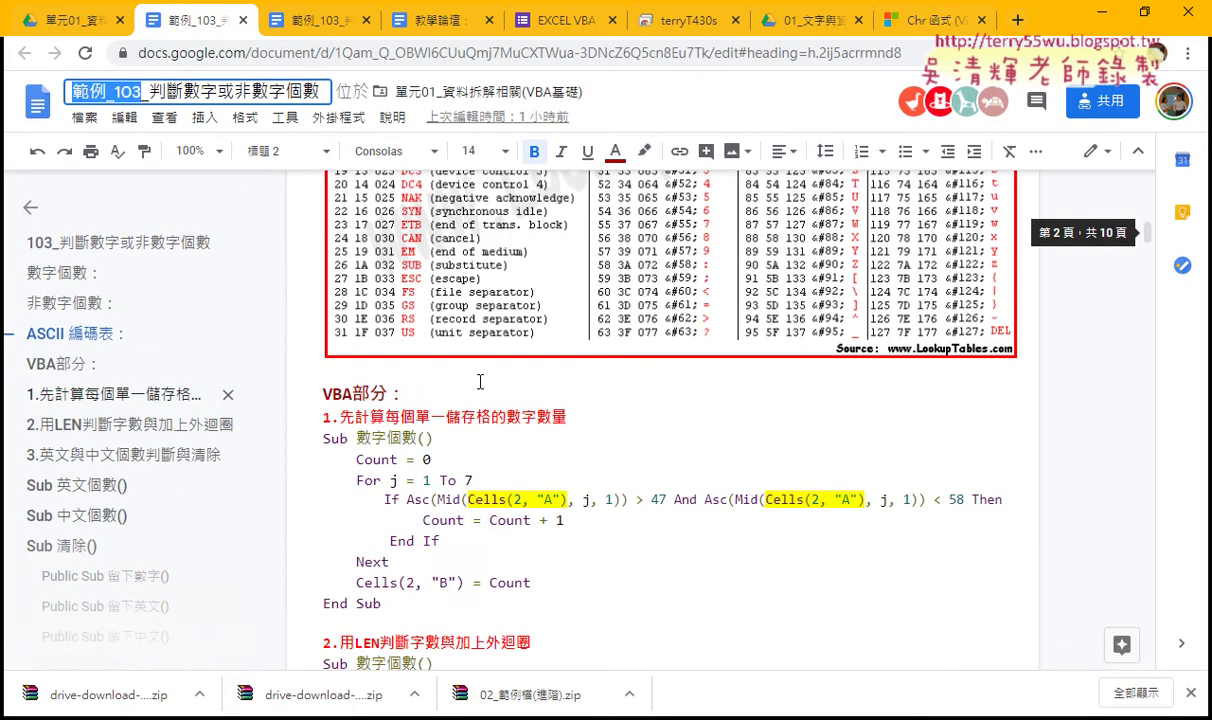
{"action": "scroll", "coordinate": [480, 382], "scroll_direction": "down", "scroll_amount": 2}
{"action": "scroll", "coordinate": [475, 370], "scroll_direction": "down", "scroll_amount": 2}
{"action": "scroll", "coordinate": [472, 360], "scroll_direction": "up", "scroll_amount": 1}
{"action": "scroll", "coordinate": [469, 353], "scroll_direction": "up", "scroll_amount": 2}
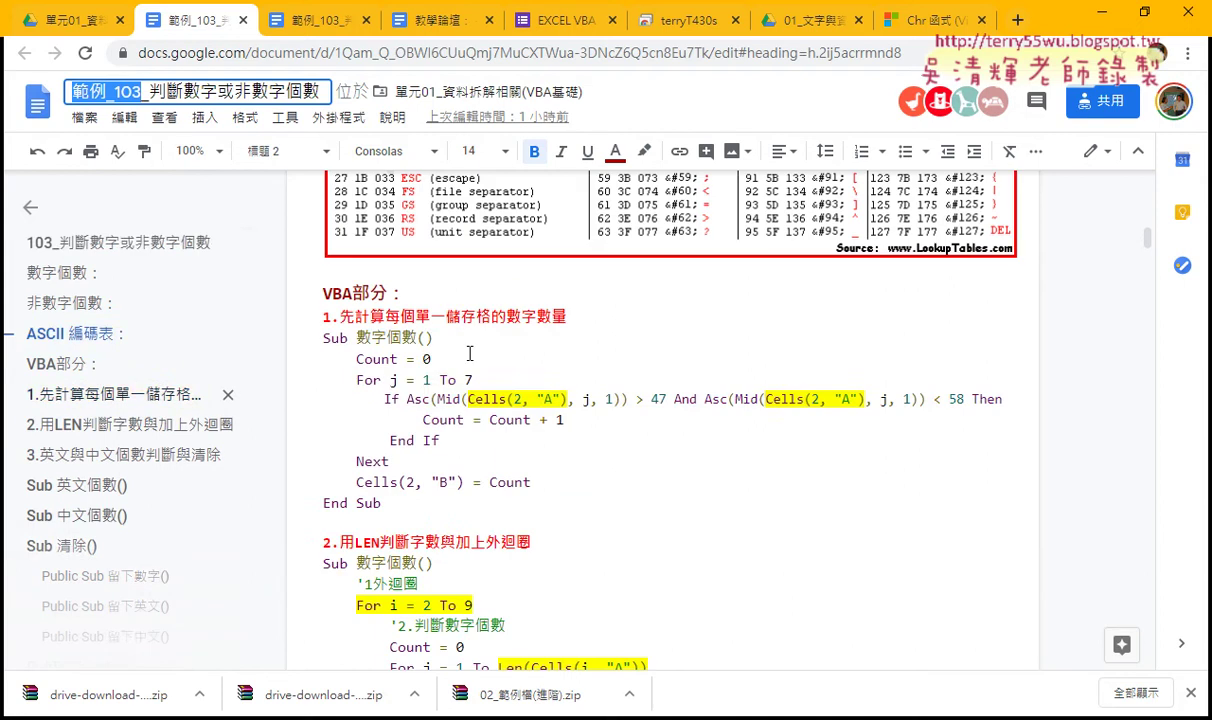
{"action": "left_click_drag", "start_coordinate": [382, 503], "coordinate": [296, 340]}
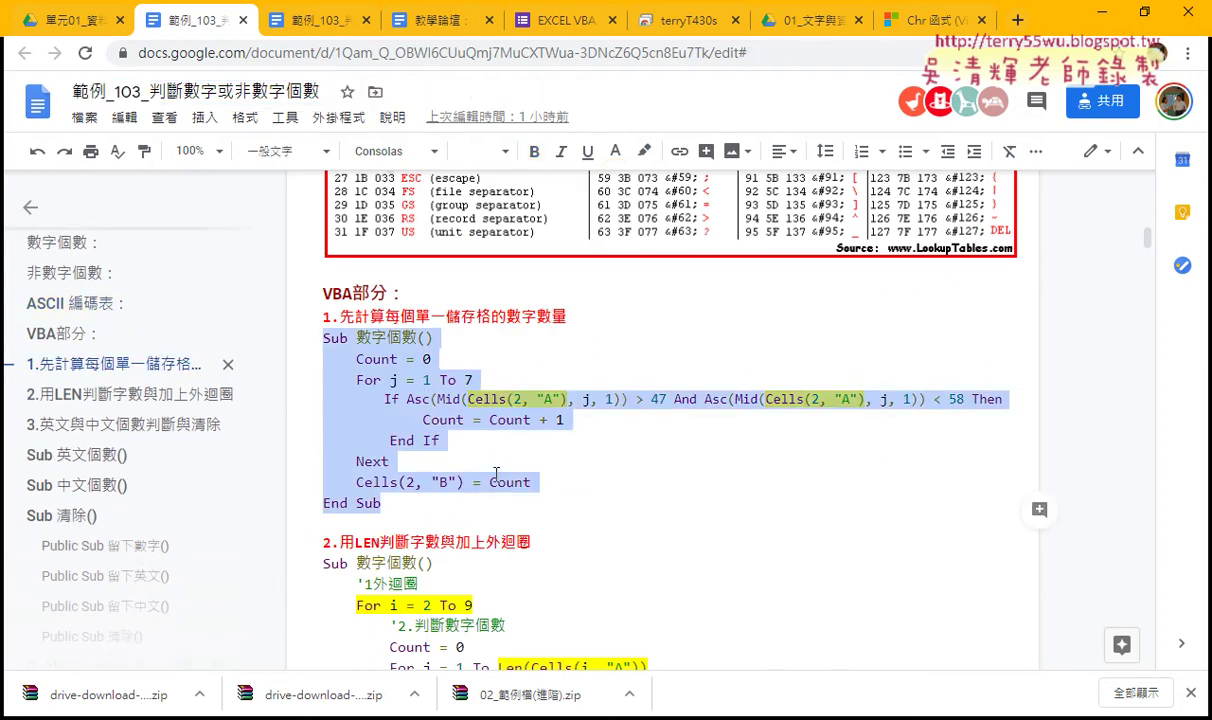
Step: In section 2, highlight the Len-based macro, its For i = 2 To 9 line, and Len(Cells(i, "A"))
{"action": "scroll", "coordinate": [496, 474], "scroll_direction": "down", "scroll_amount": 4}
{"action": "left_click", "coordinate": [407, 431]}
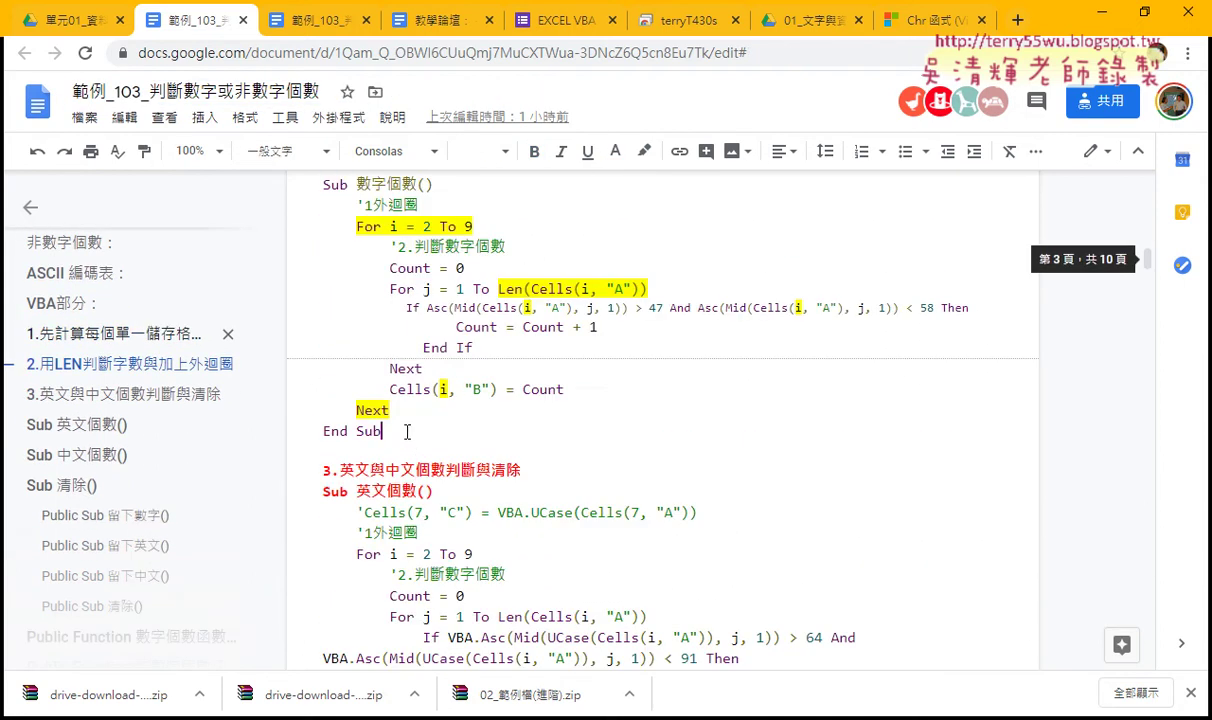
{"action": "left_click_drag", "start_coordinate": [407, 431], "coordinate": [295, 183]}
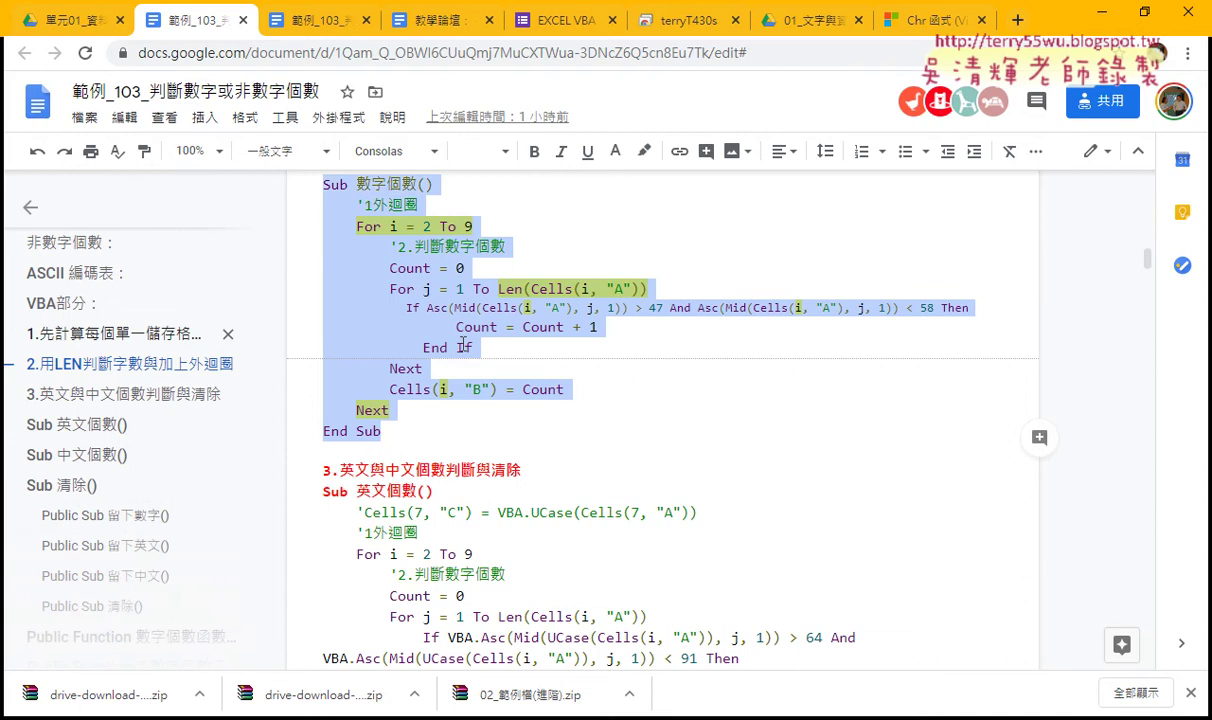
{"action": "left_click_drag", "start_coordinate": [455, 226], "coordinate": [322, 226]}
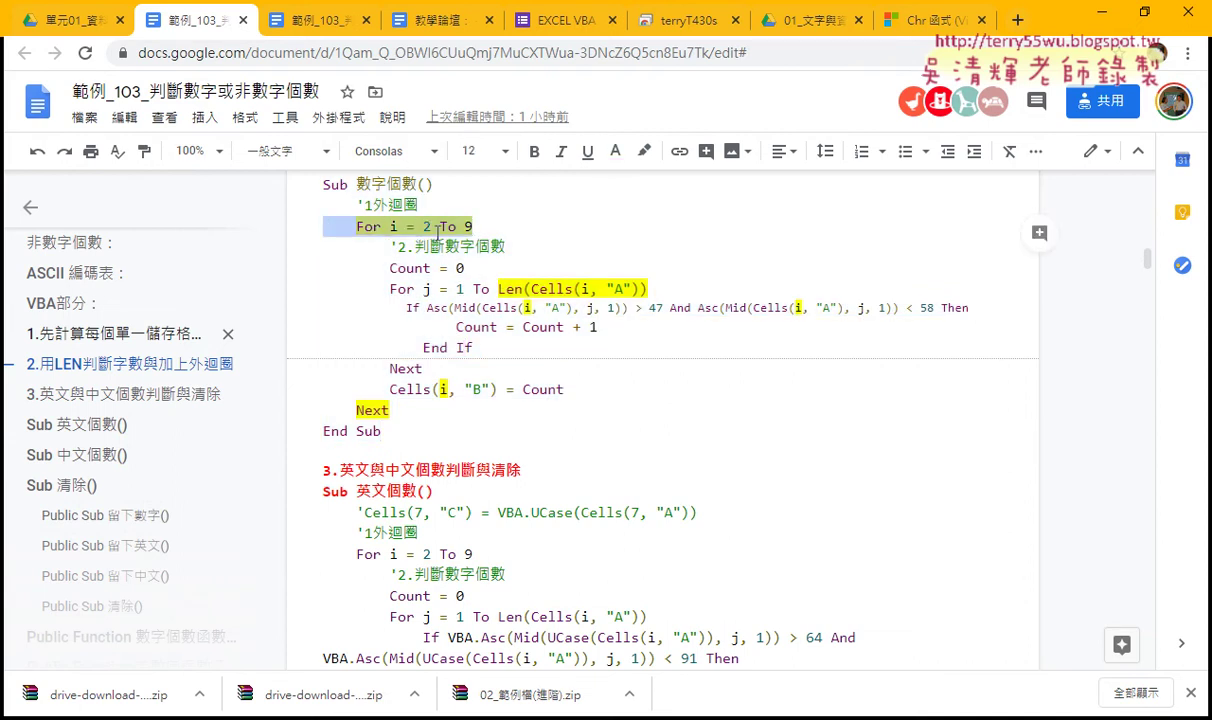
{"action": "left_click", "coordinate": [437, 228]}
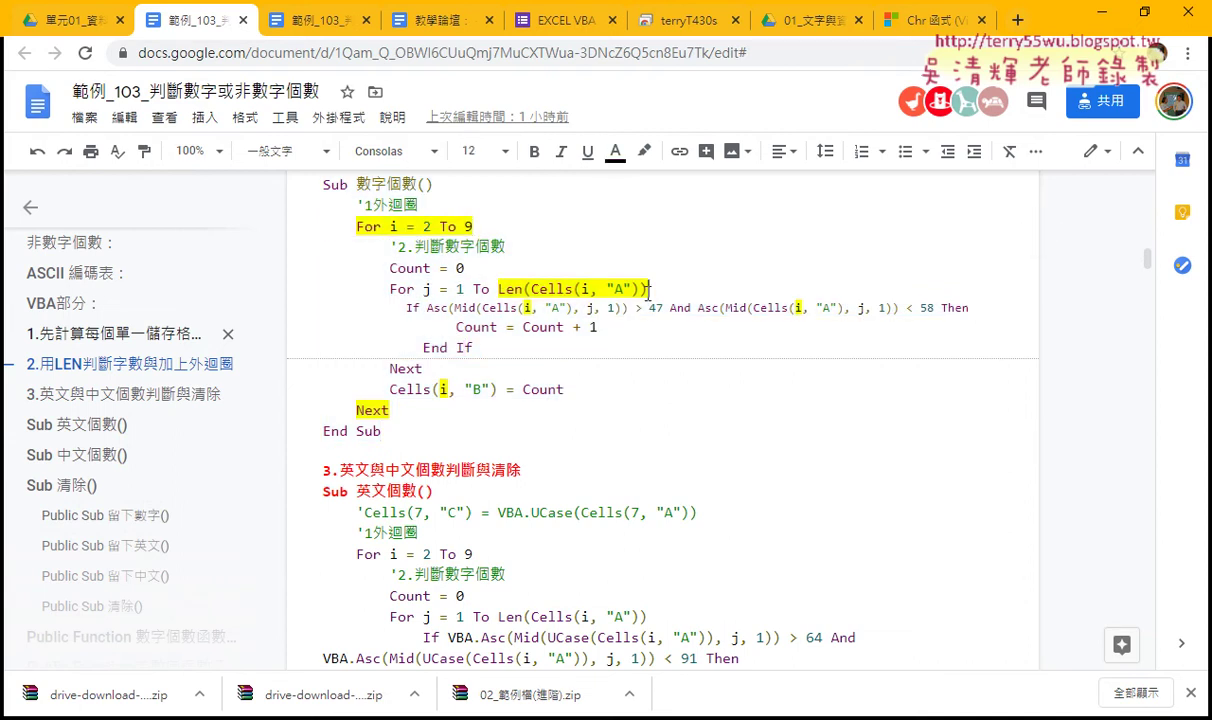
{"action": "left_click_drag", "start_coordinate": [648, 289], "coordinate": [498, 289]}
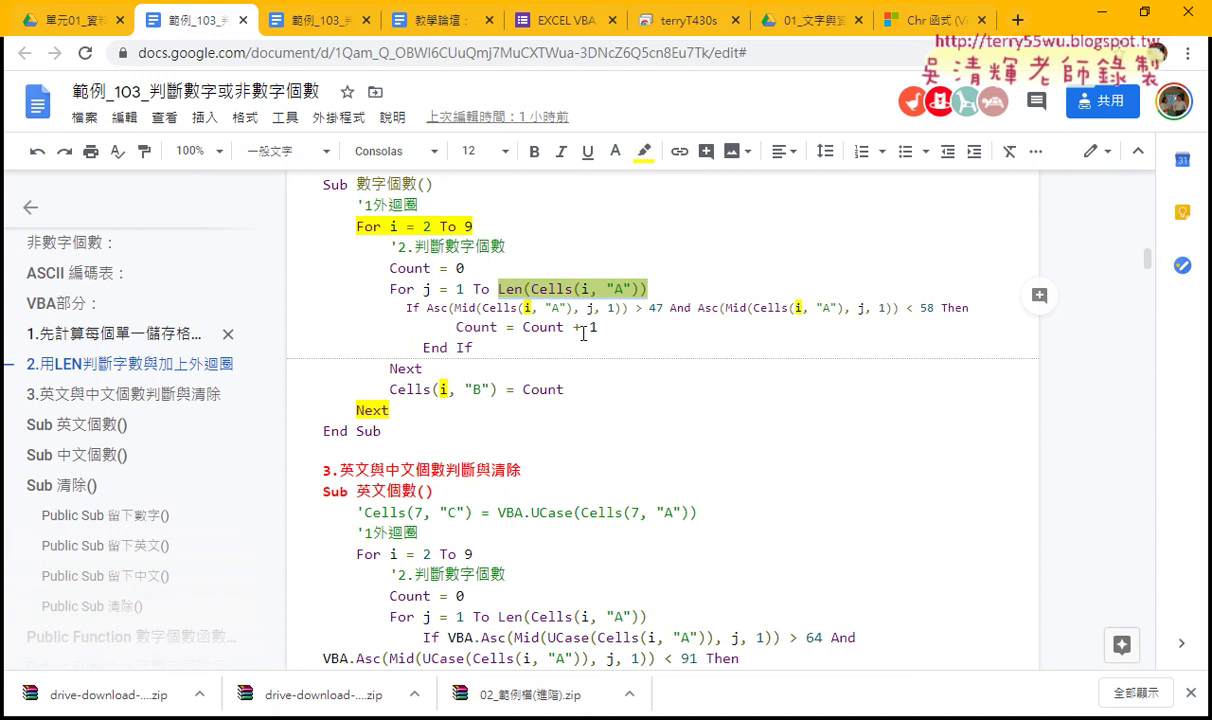